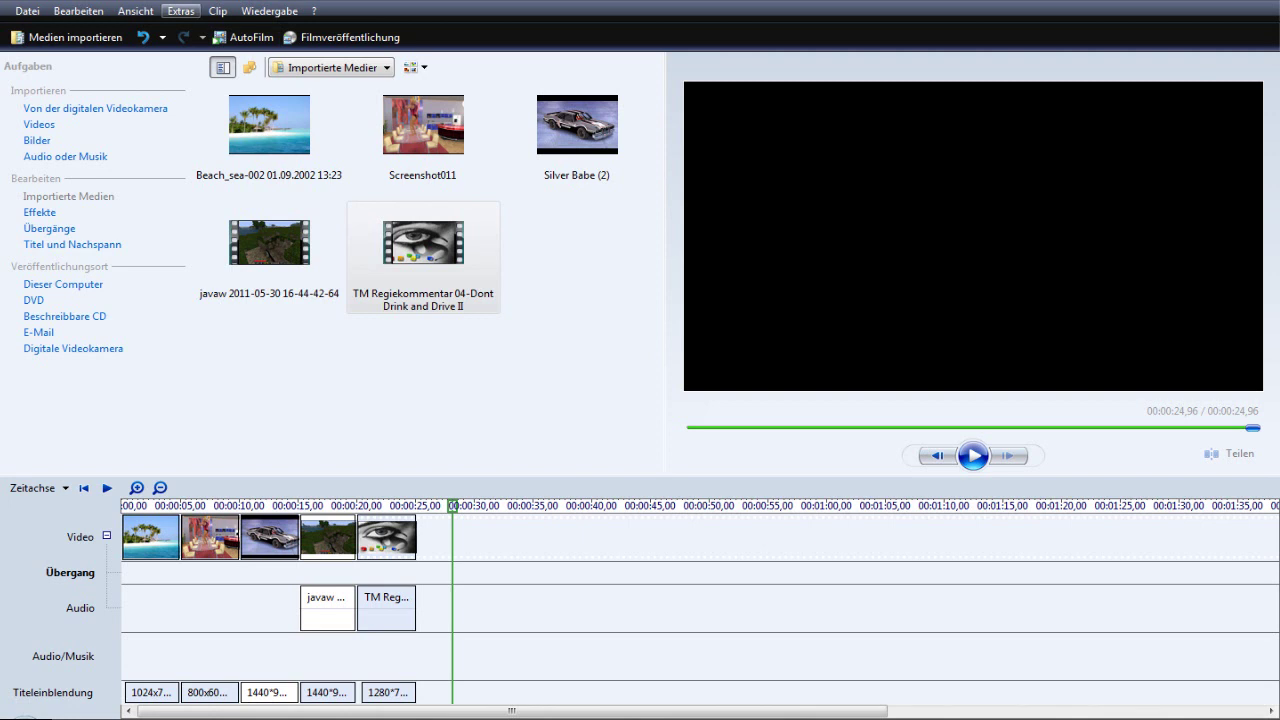
Step: Set the project's video aspect ratio to 4:3 in the advanced options
{"action": "left_click", "coordinate": [181, 11]}
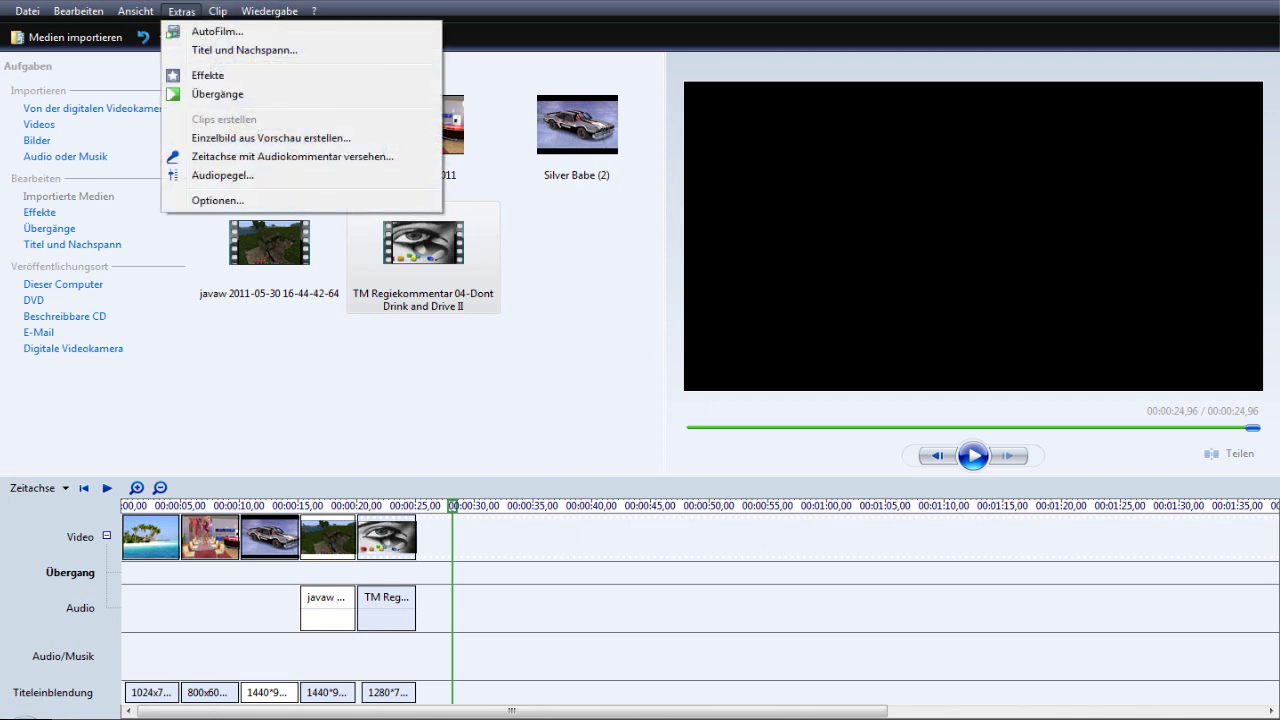
{"action": "left_click", "coordinate": [217, 200]}
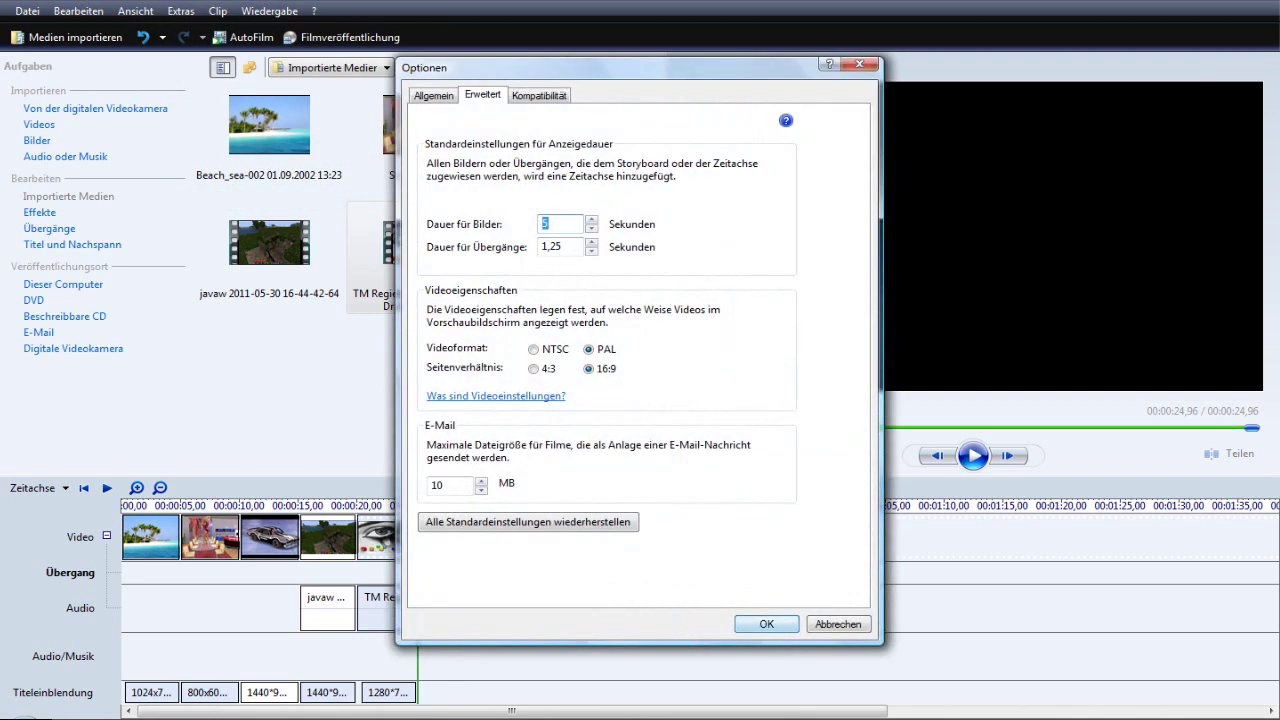
{"action": "left_click", "coordinate": [533, 368]}
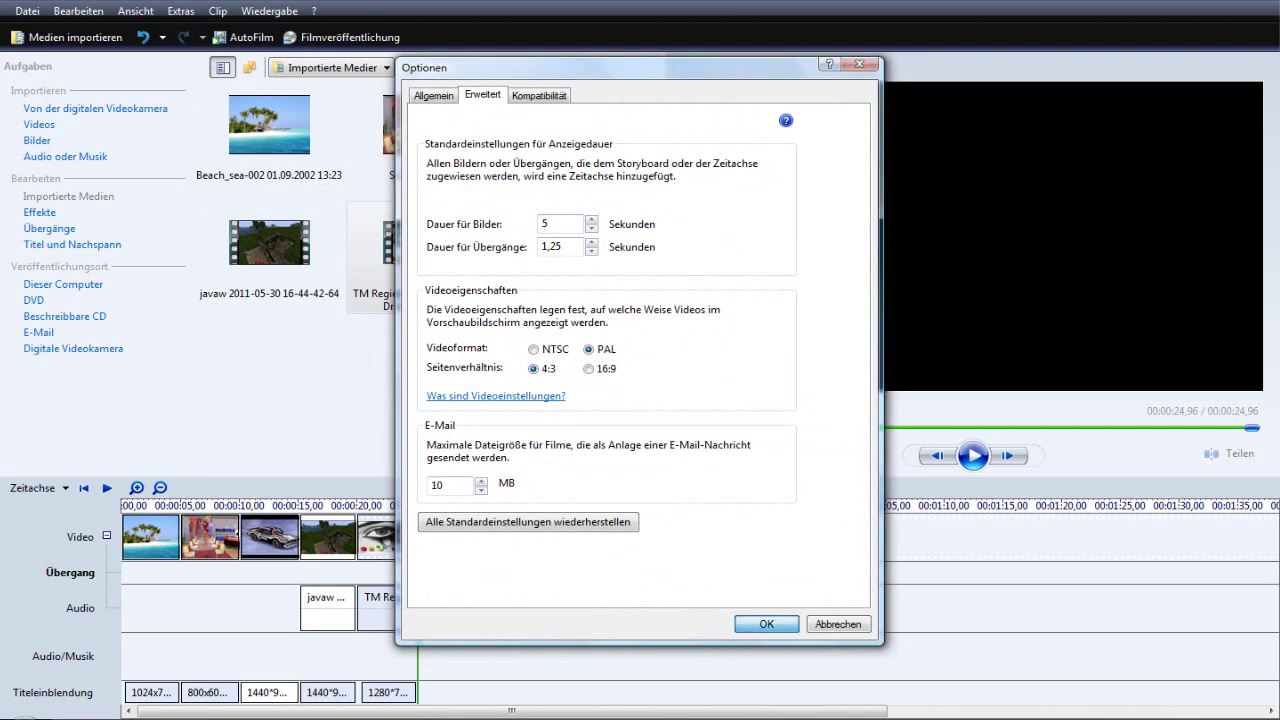
{"action": "left_click", "coordinate": [766, 623]}
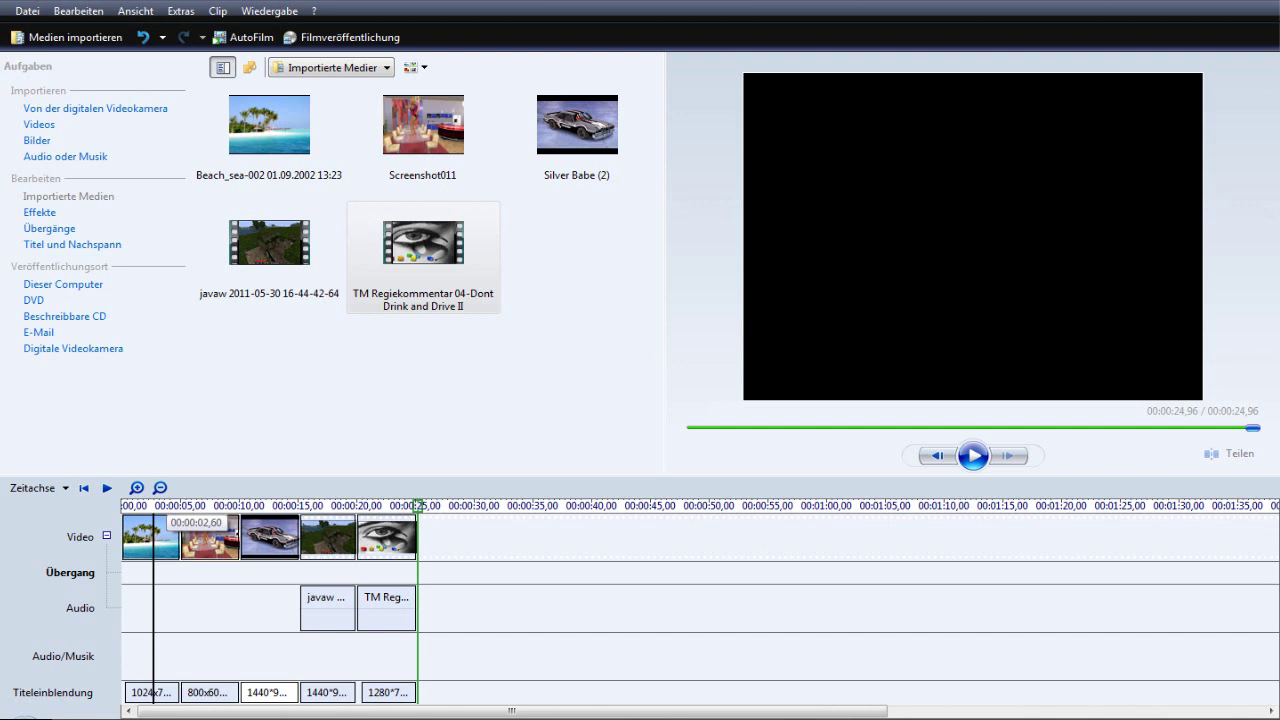
Step: Preview each of the five timeline clips in turn and compare how the 4:3, 16:10 and 16:9 sources fill the frame
{"action": "left_click", "coordinate": [153, 507]}
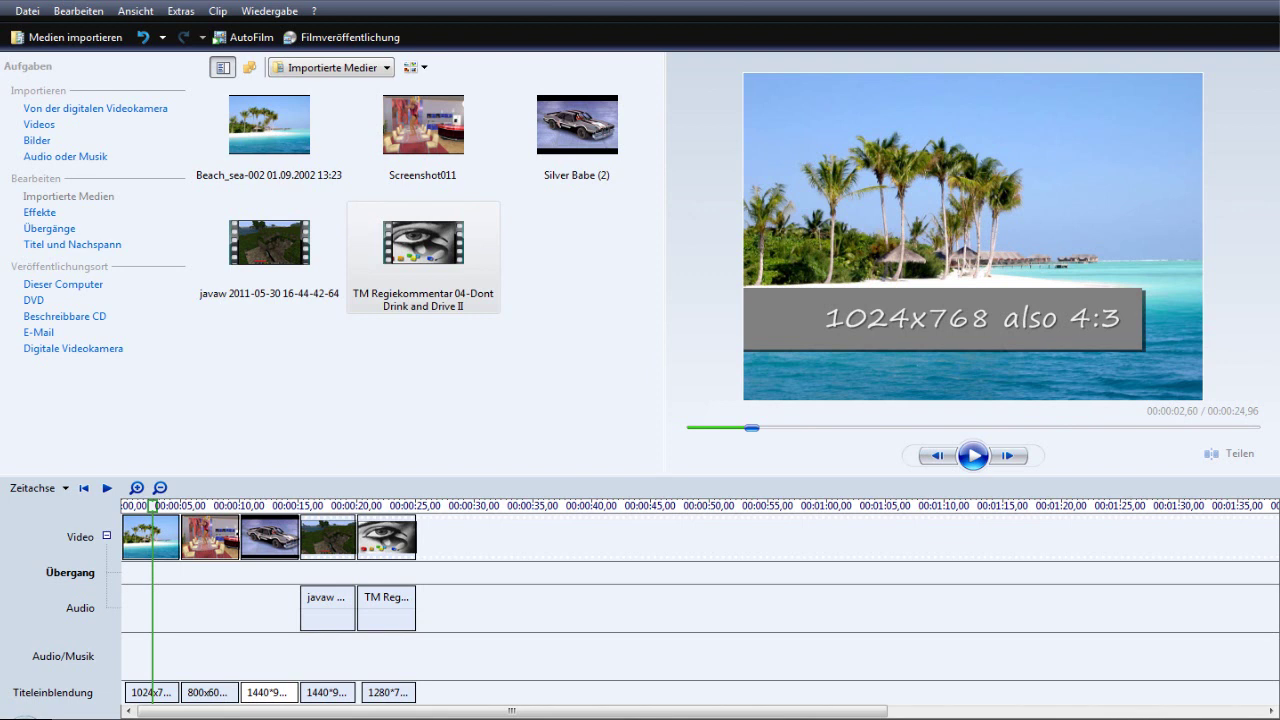
{"action": "left_click_drag", "start_coordinate": [152, 506], "coordinate": [213, 508]}
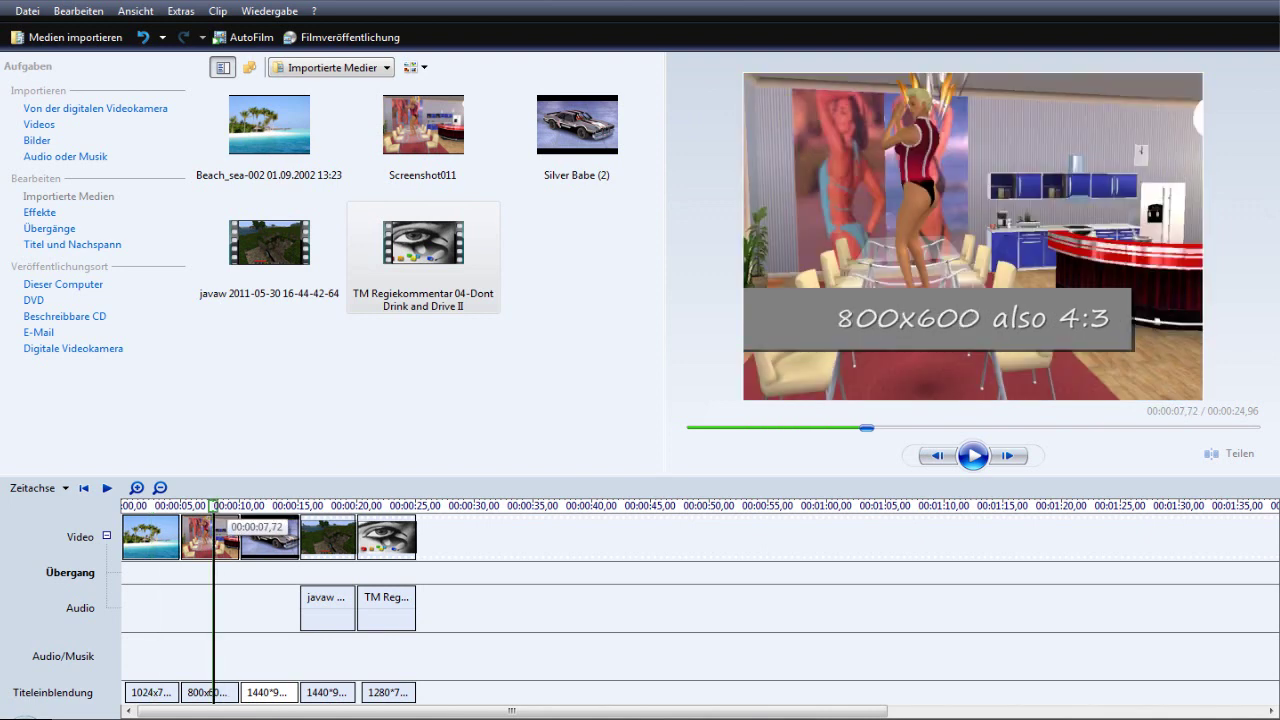
{"action": "left_click_drag", "start_coordinate": [213, 508], "coordinate": [213, 508]}
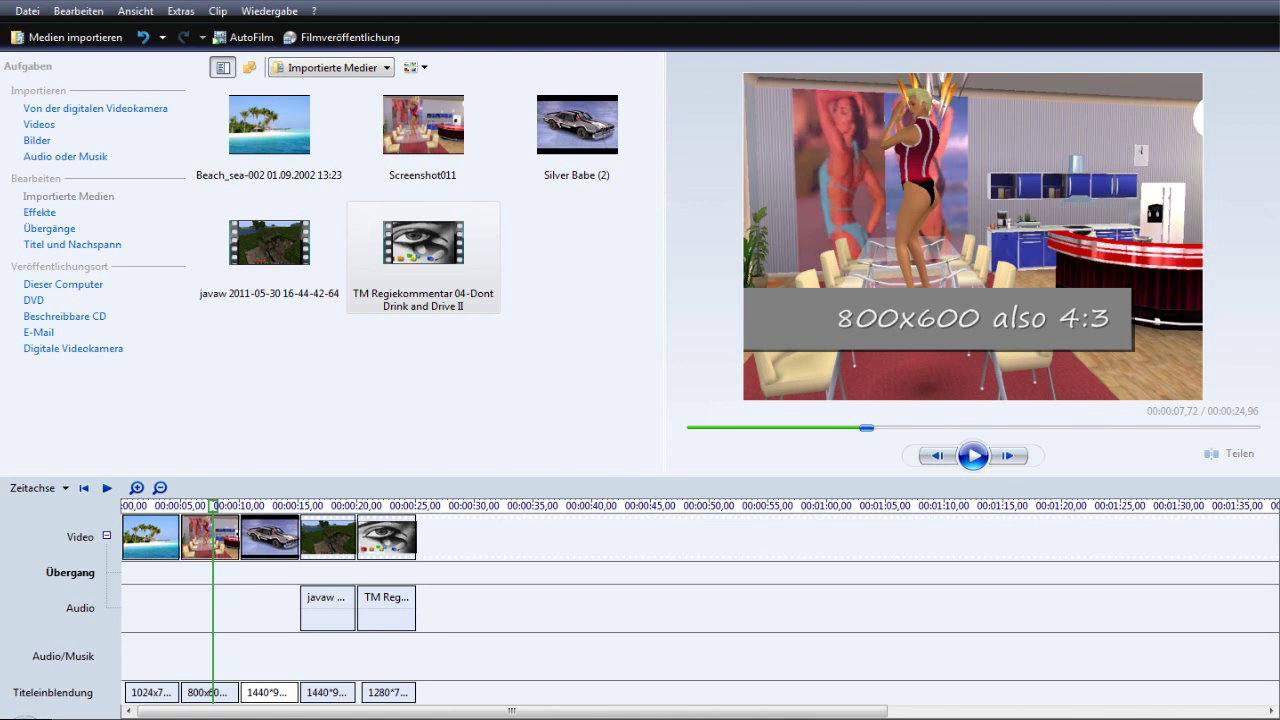
{"action": "left_click_drag", "start_coordinate": [270, 537], "coordinate": [268, 525]}
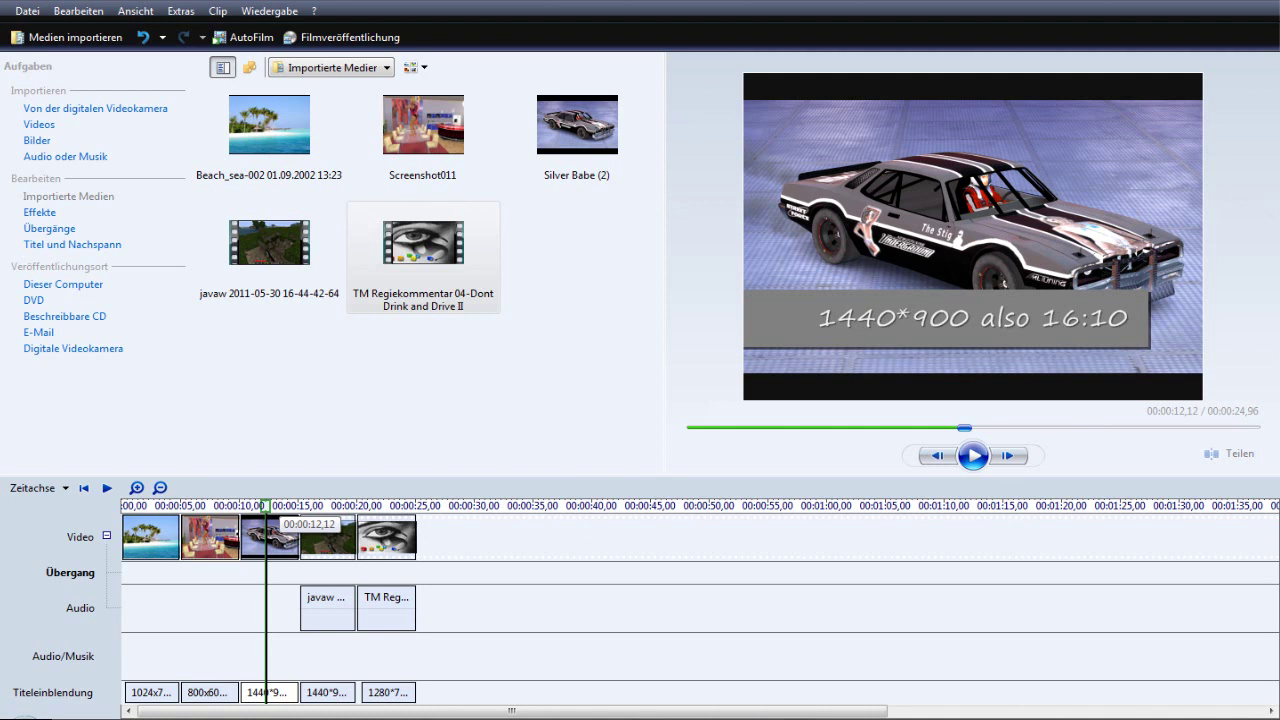
{"action": "left_click", "coordinate": [325, 506]}
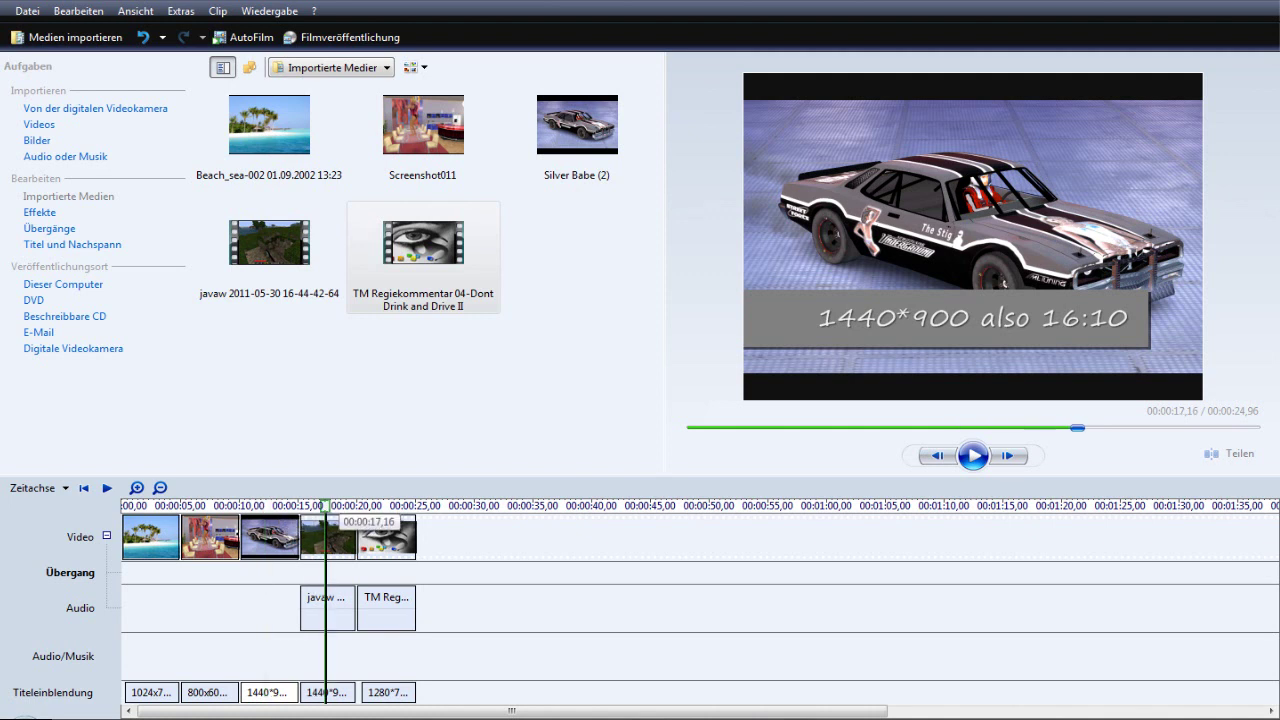
{"action": "left_click_drag", "start_coordinate": [325, 506], "coordinate": [323, 506]}
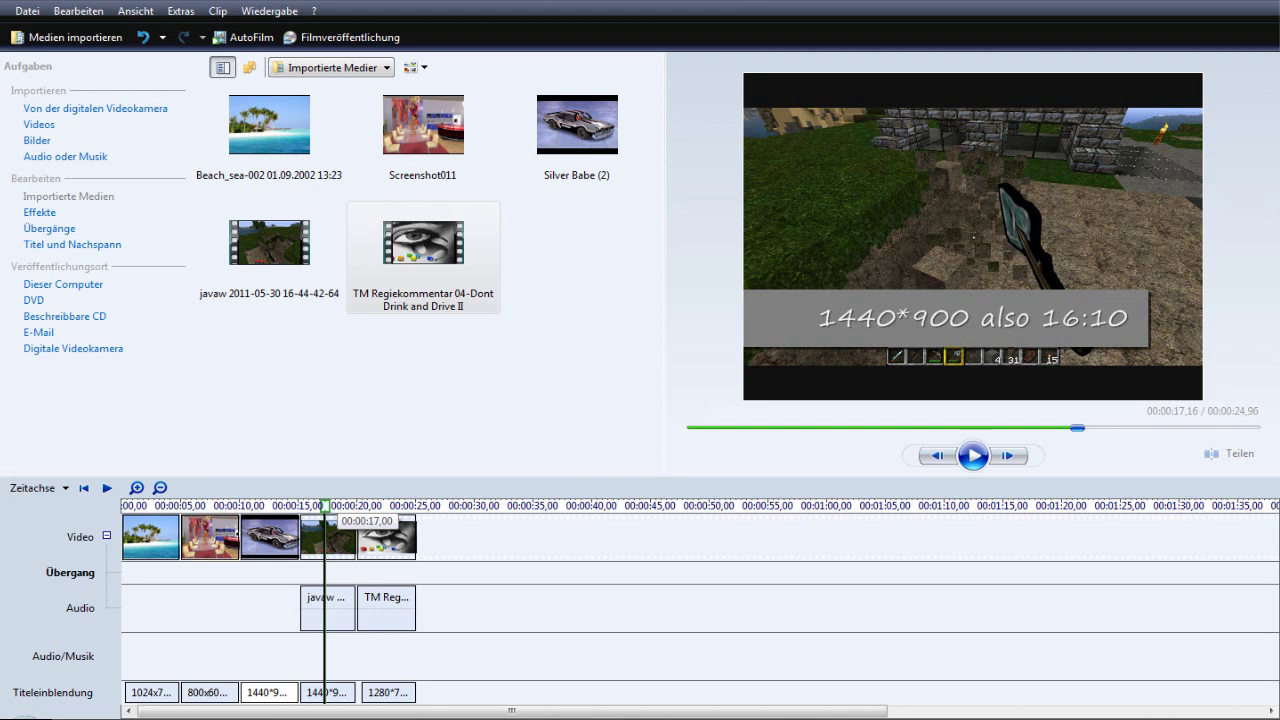
{"action": "left_click", "coordinate": [391, 510]}
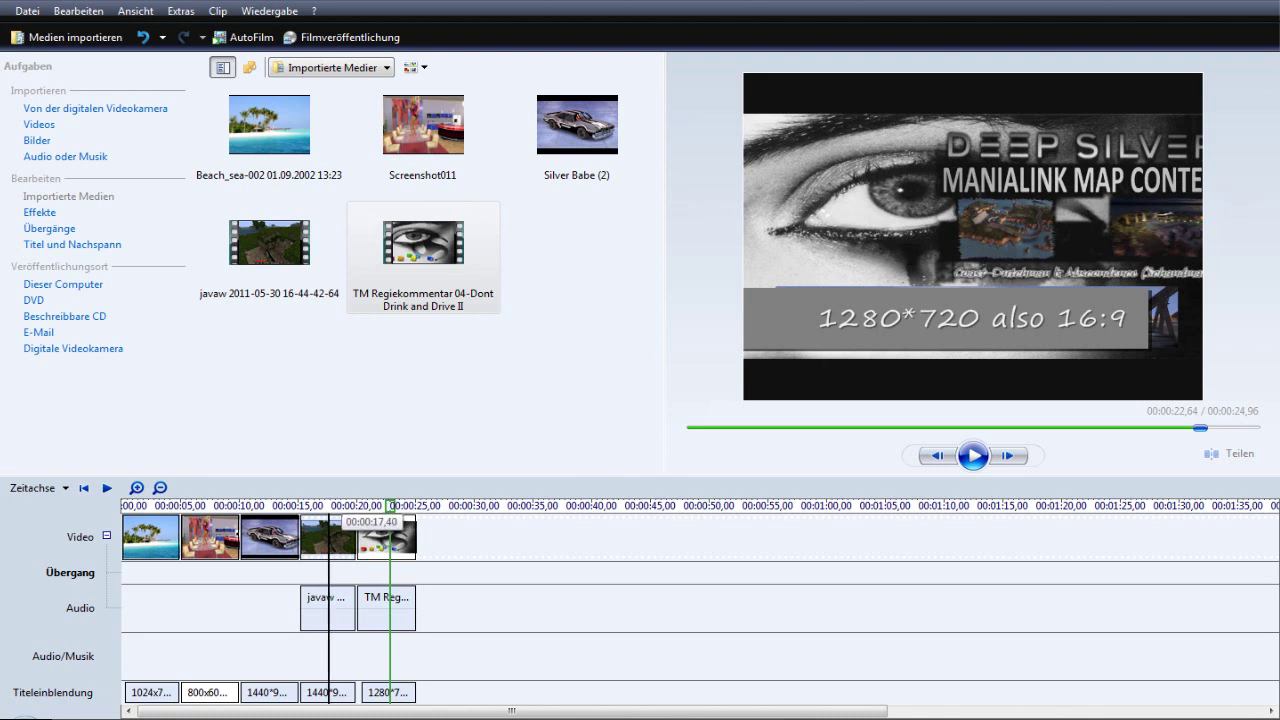
{"action": "left_click", "coordinate": [328, 507]}
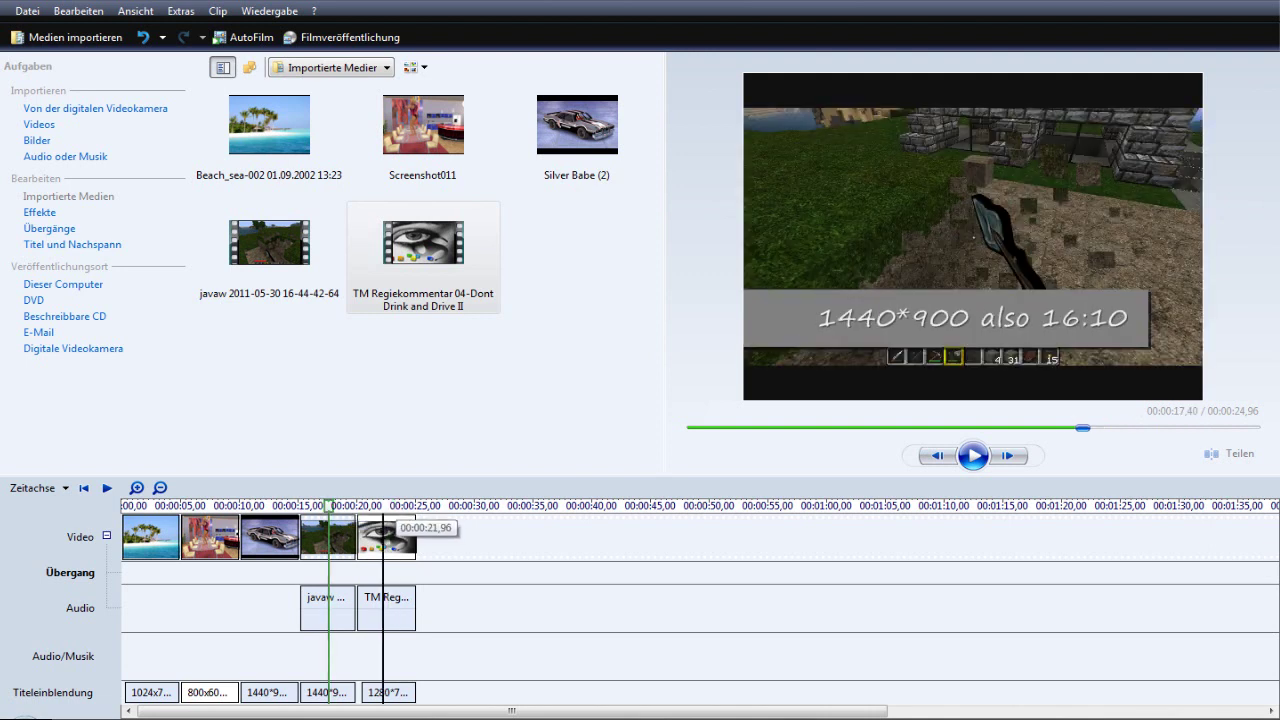
{"action": "left_click", "coordinate": [383, 512]}
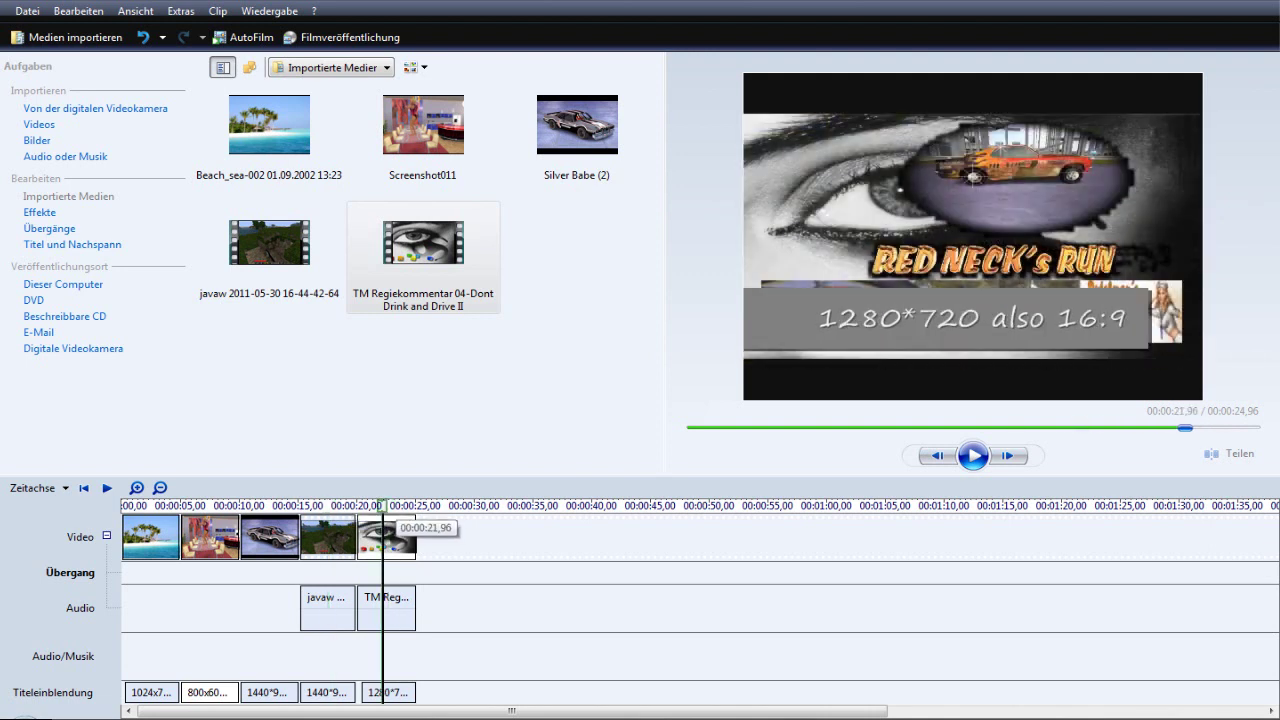
{"action": "left_click", "coordinate": [333, 507]}
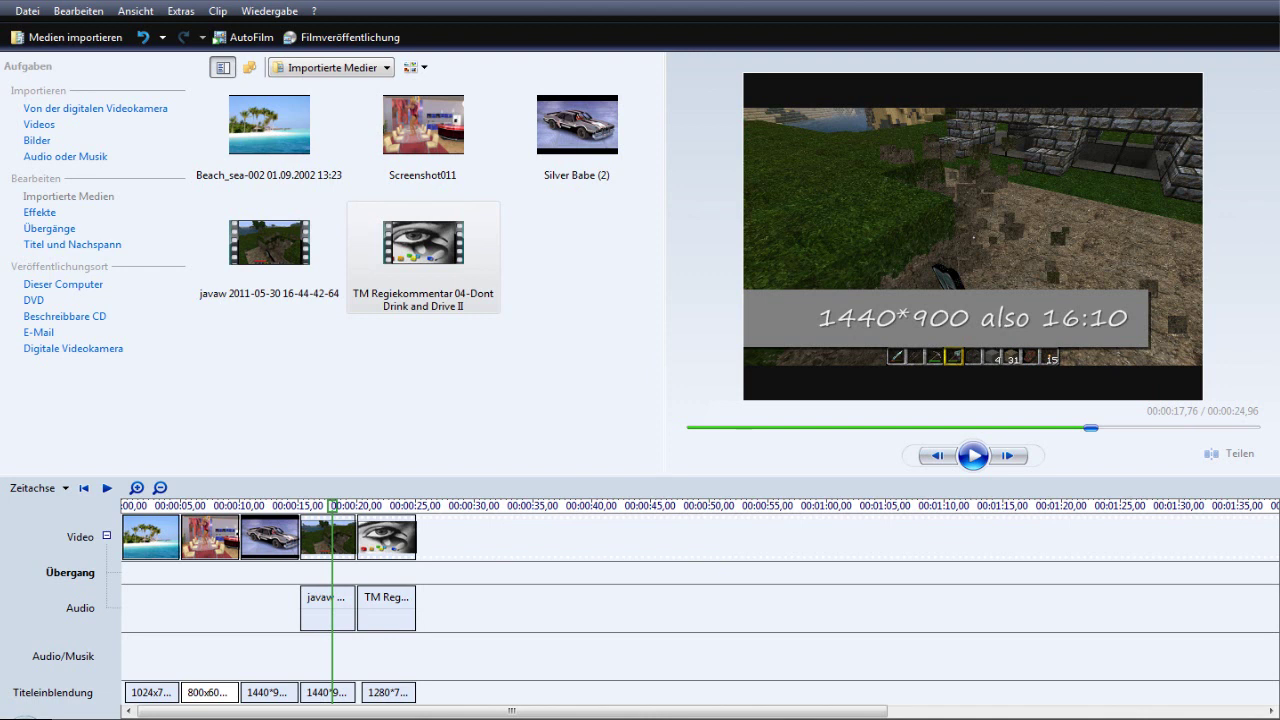
Step: Set the project's video aspect ratio to 16:9 in the advanced options
{"action": "left_click", "coordinate": [181, 11]}
{"action": "left_click", "coordinate": [218, 200]}
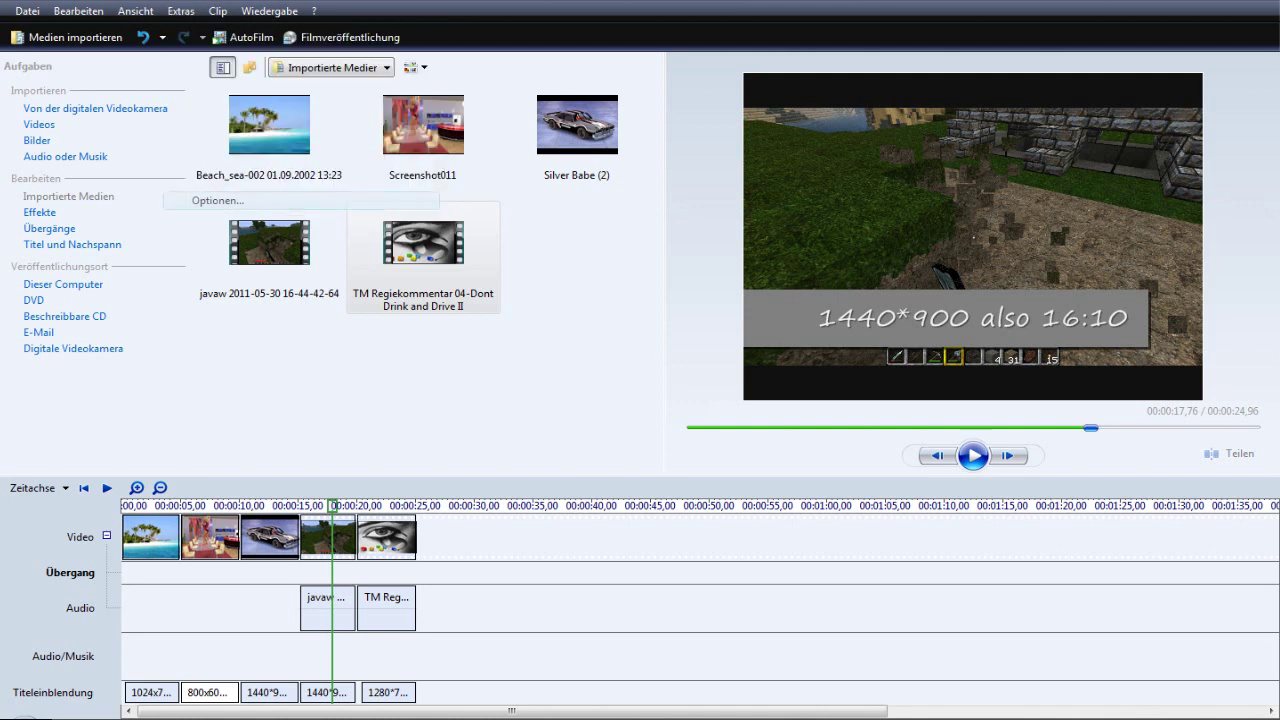
{"action": "left_click", "coordinate": [589, 368]}
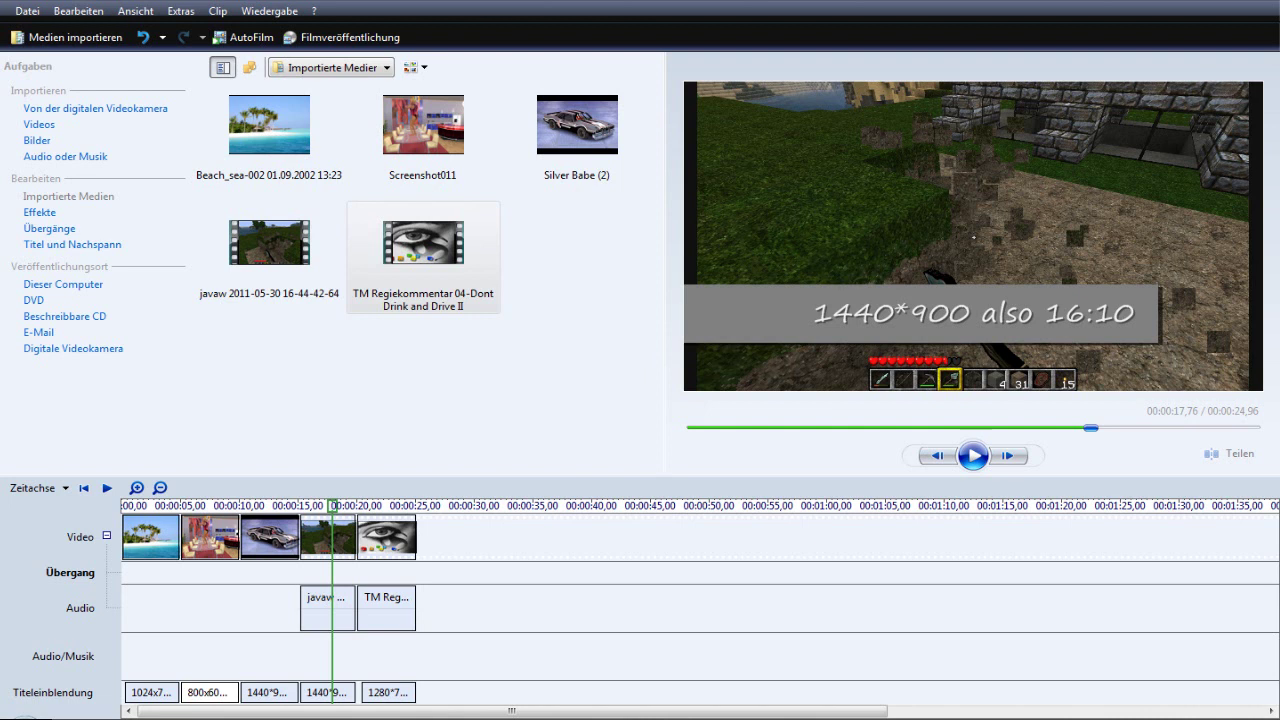
Step: Preview all five timeline clips at 16:9, from the beach picture through to the 1280*720 video, and examine their black borders
{"action": "left_click_drag", "start_coordinate": [332, 506], "coordinate": [148, 506]}
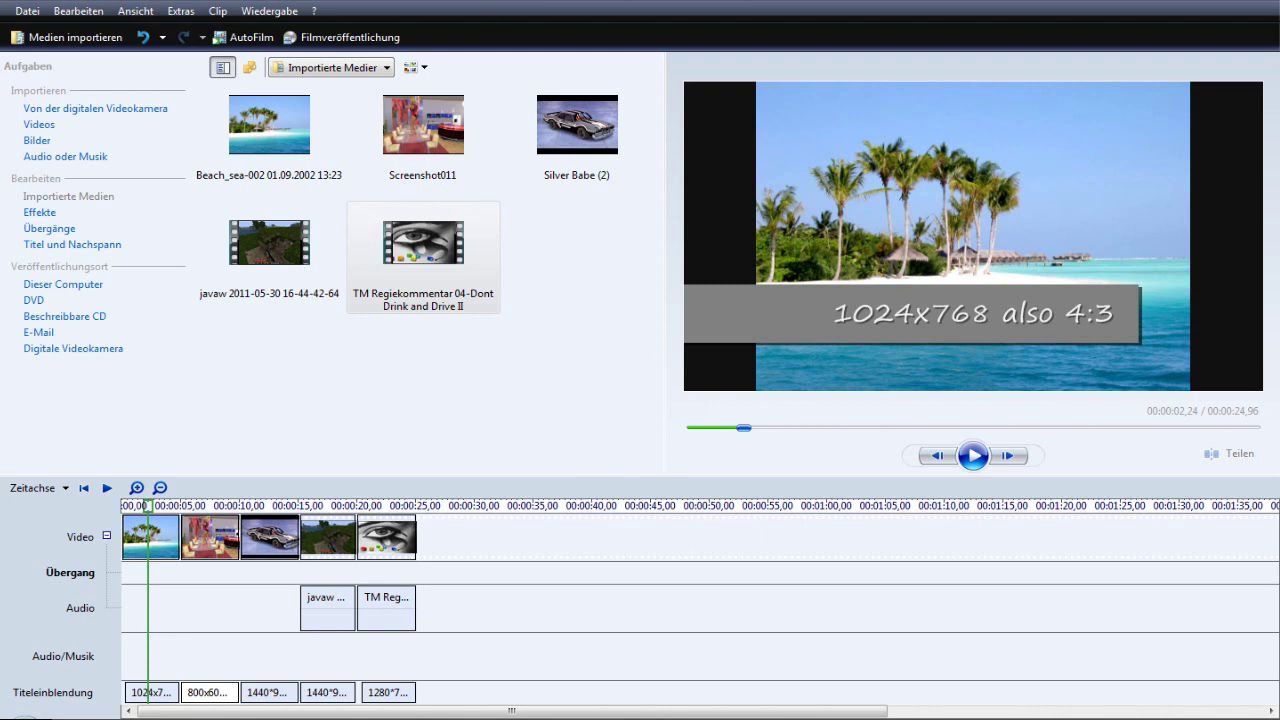
{"action": "left_click", "coordinate": [210, 506]}
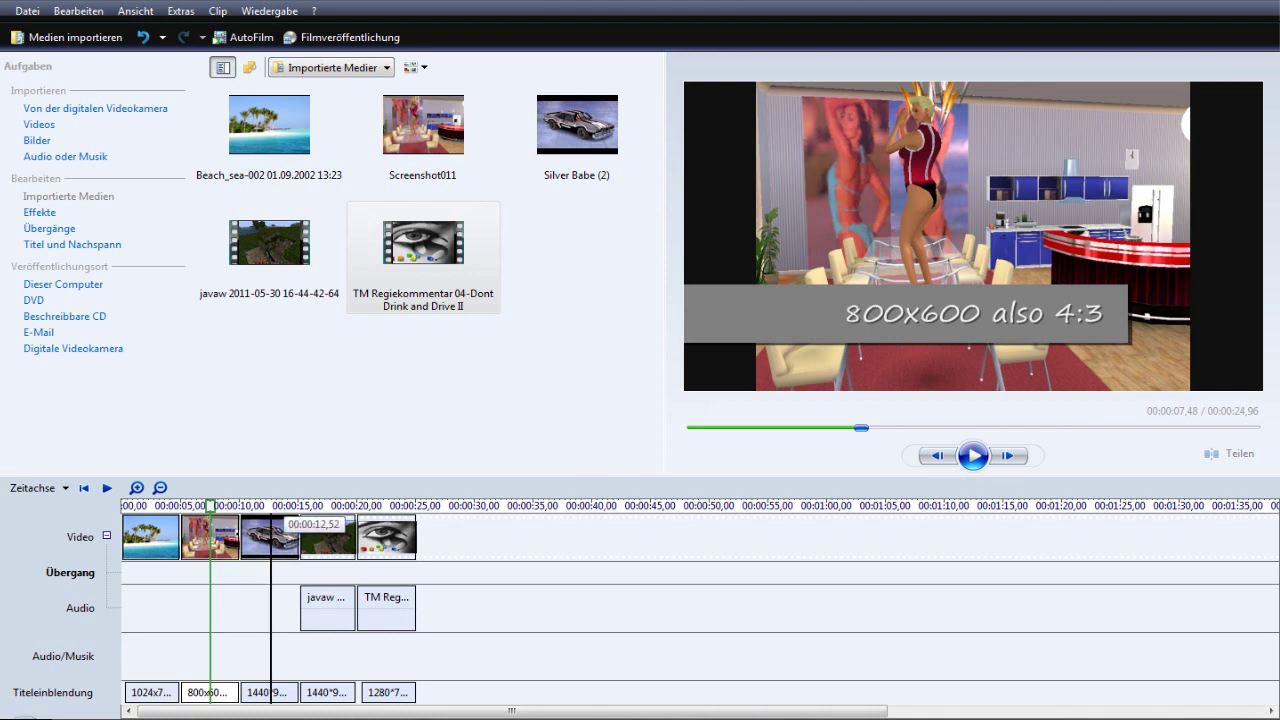
{"action": "left_click", "coordinate": [270, 510]}
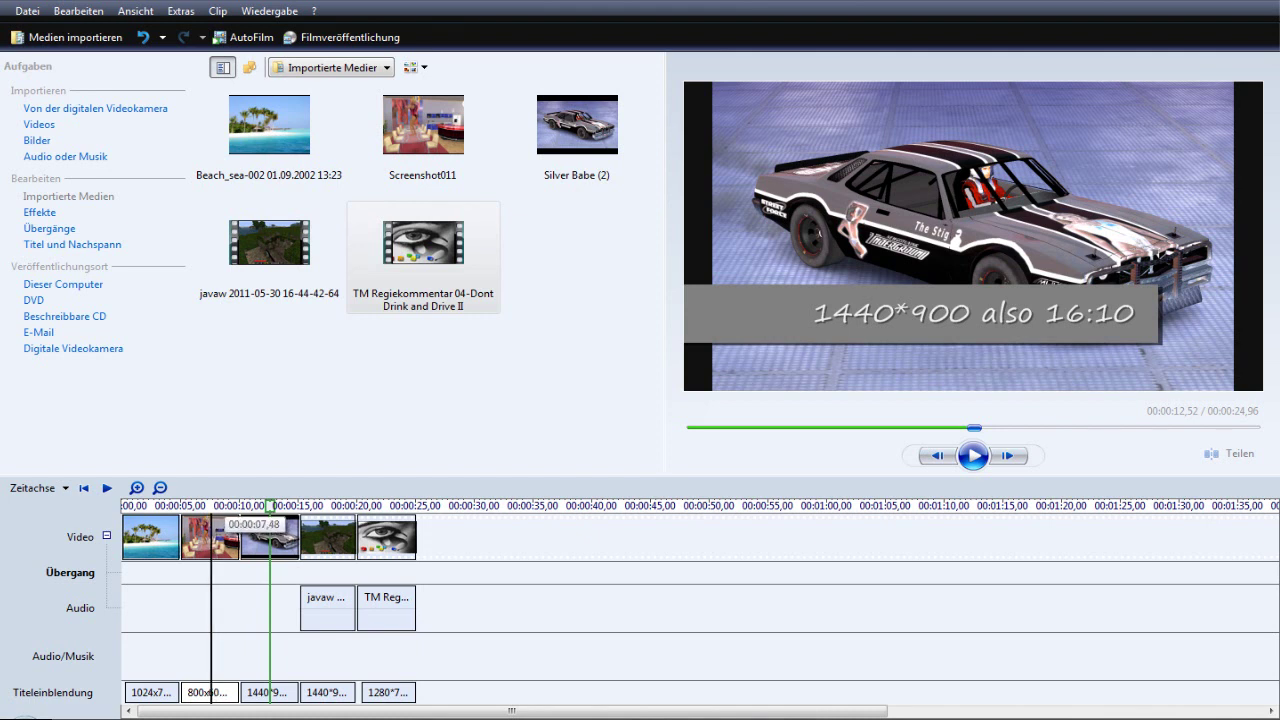
{"action": "left_click", "coordinate": [210, 507]}
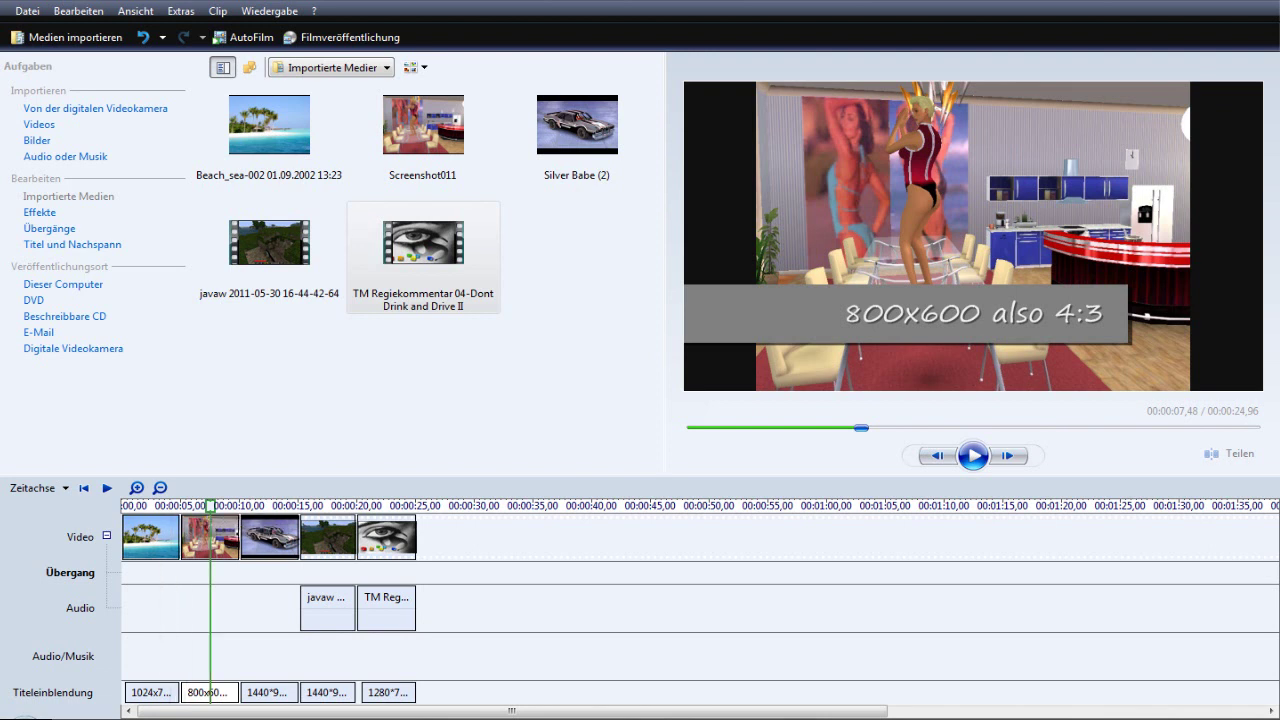
{"action": "left_click", "coordinate": [154, 507]}
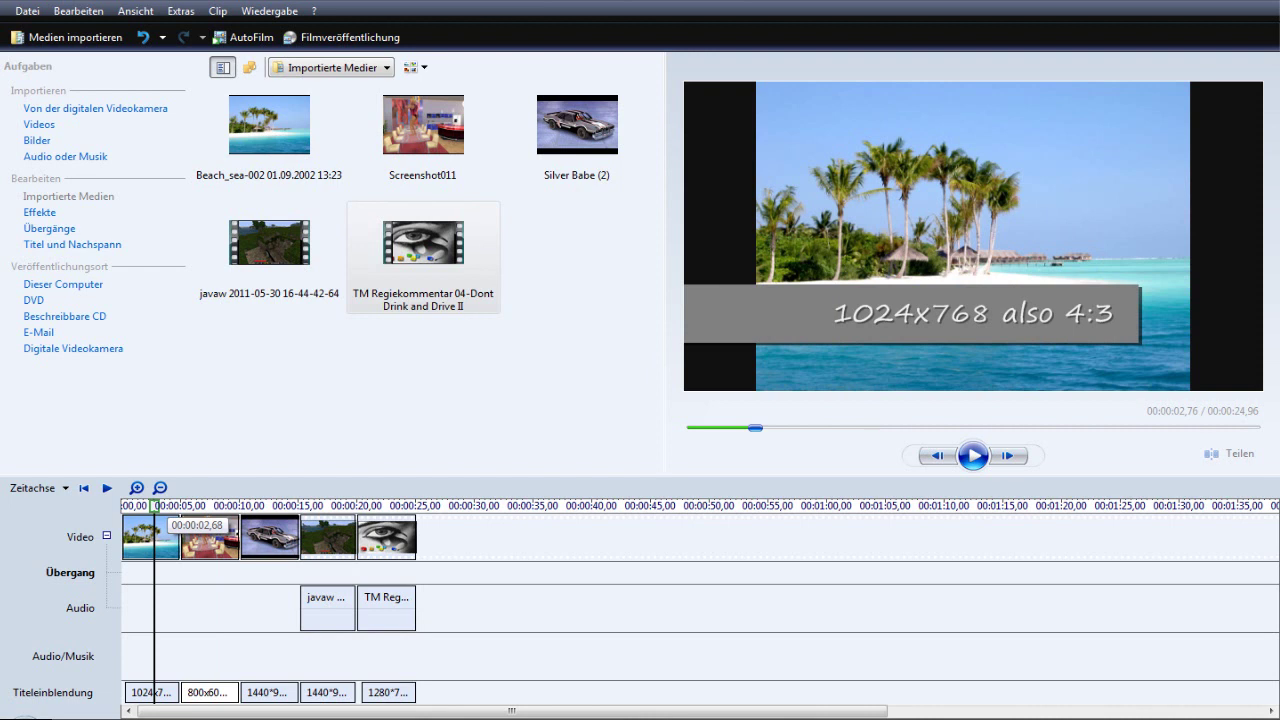
{"action": "left_click", "coordinate": [206, 515]}
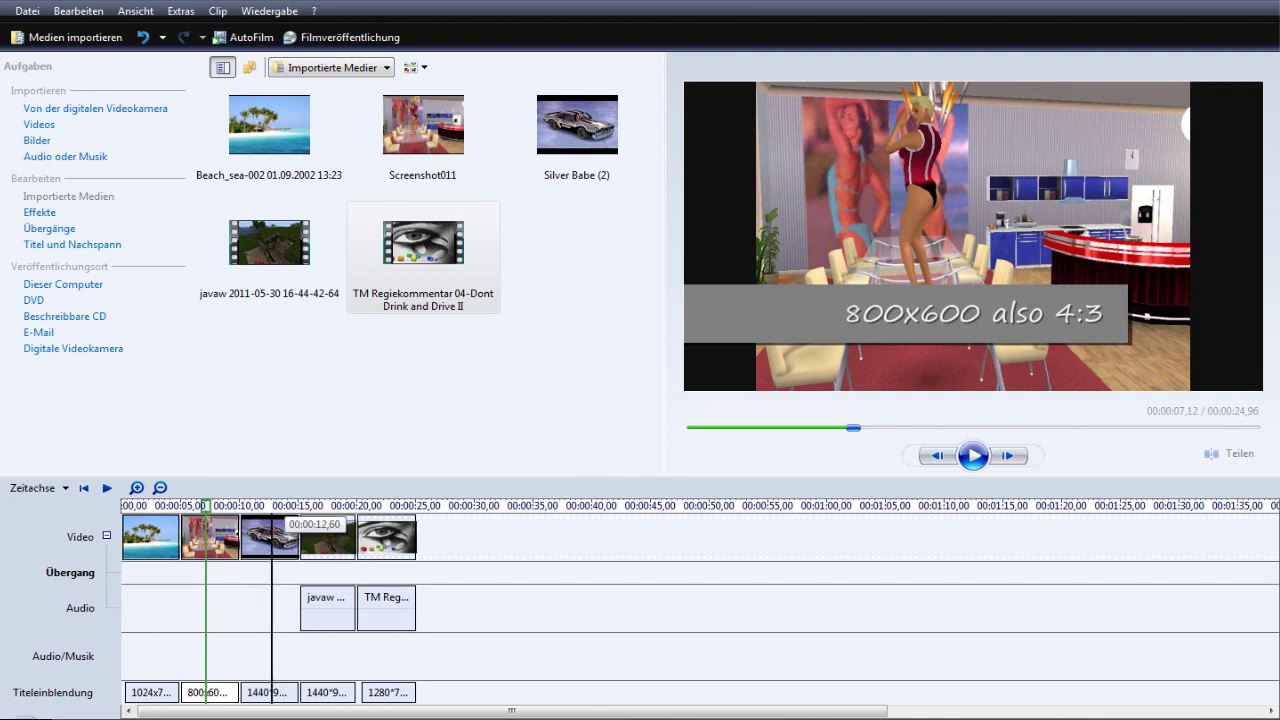
{"action": "left_click", "coordinate": [264, 515]}
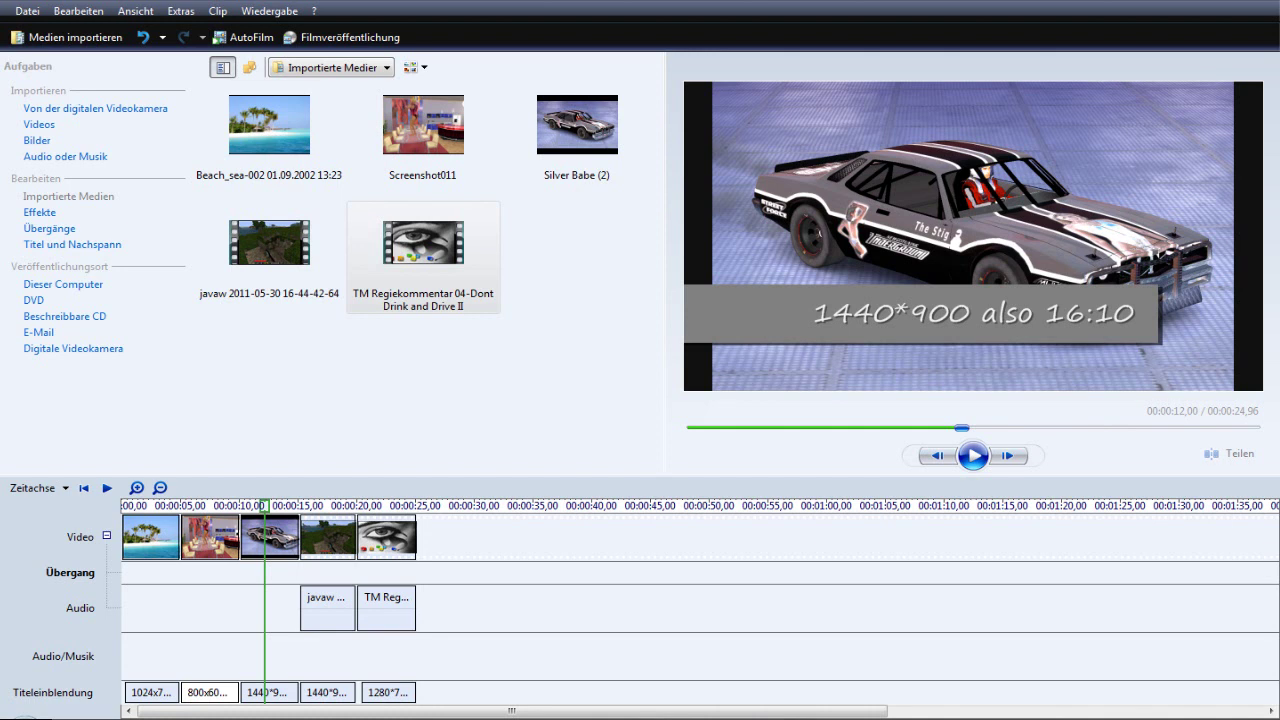
{"action": "left_click", "coordinate": [326, 505]}
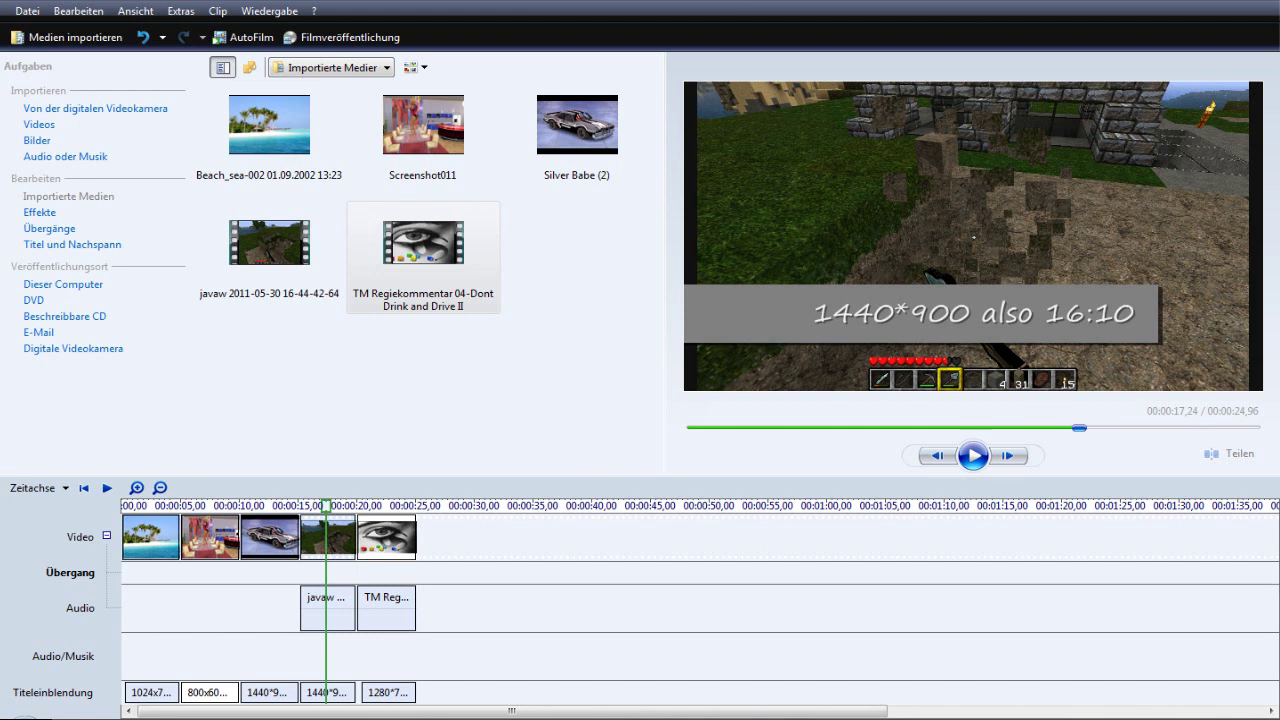
{"action": "left_click", "coordinate": [386, 510]}
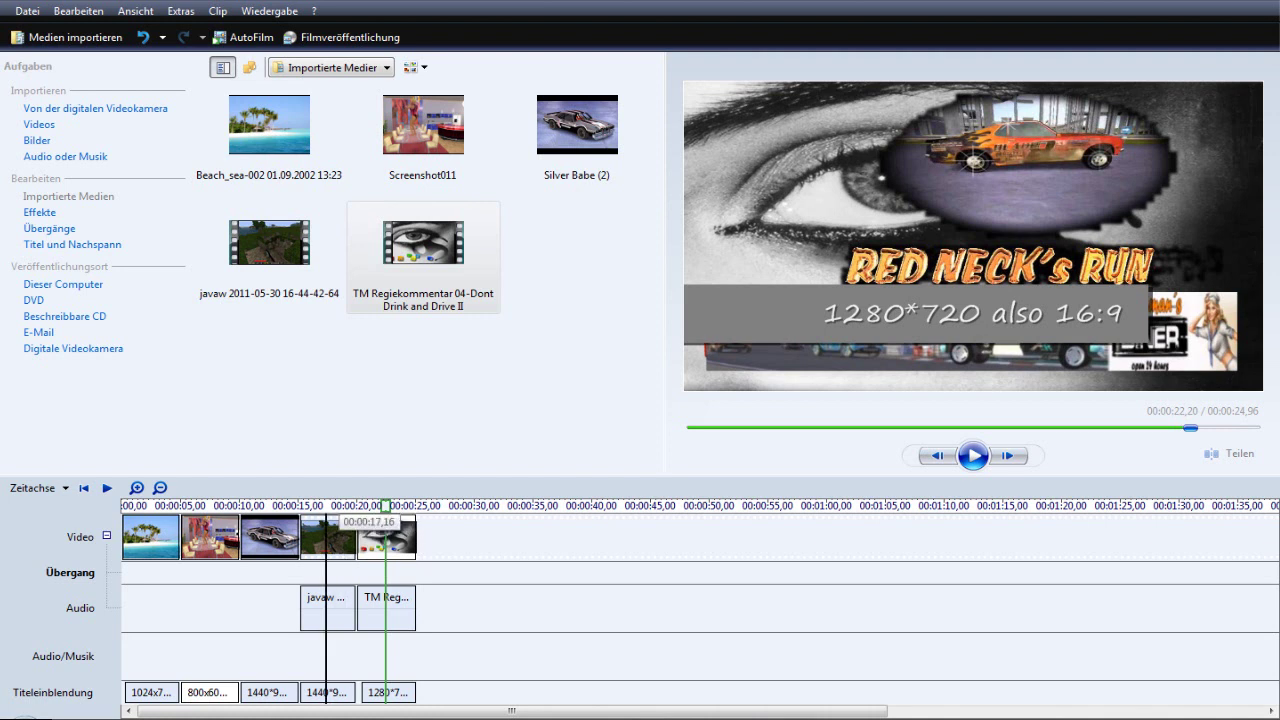
Step: Compare the 1440*900 gameplay clip and car picture with the 800x600 picture in the 16:9 preview
{"action": "left_click", "coordinate": [325, 540]}
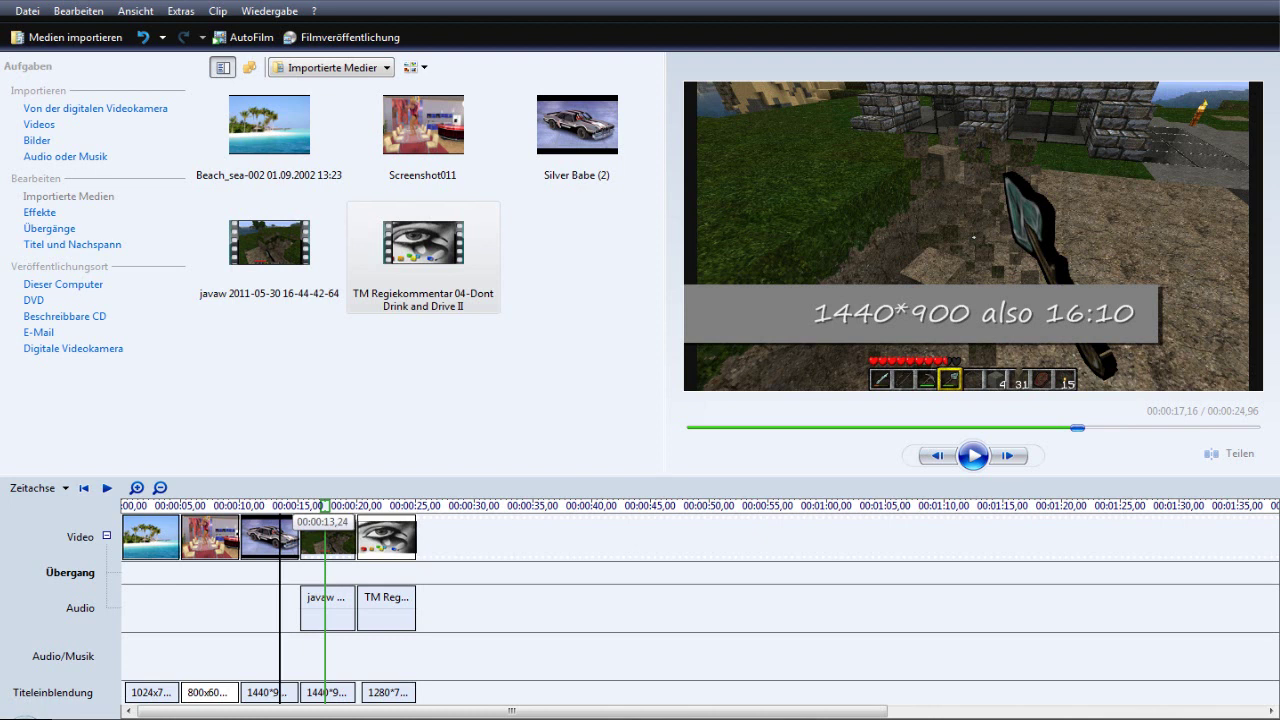
{"action": "left_click", "coordinate": [279, 530]}
{"action": "left_click", "coordinate": [211, 530]}
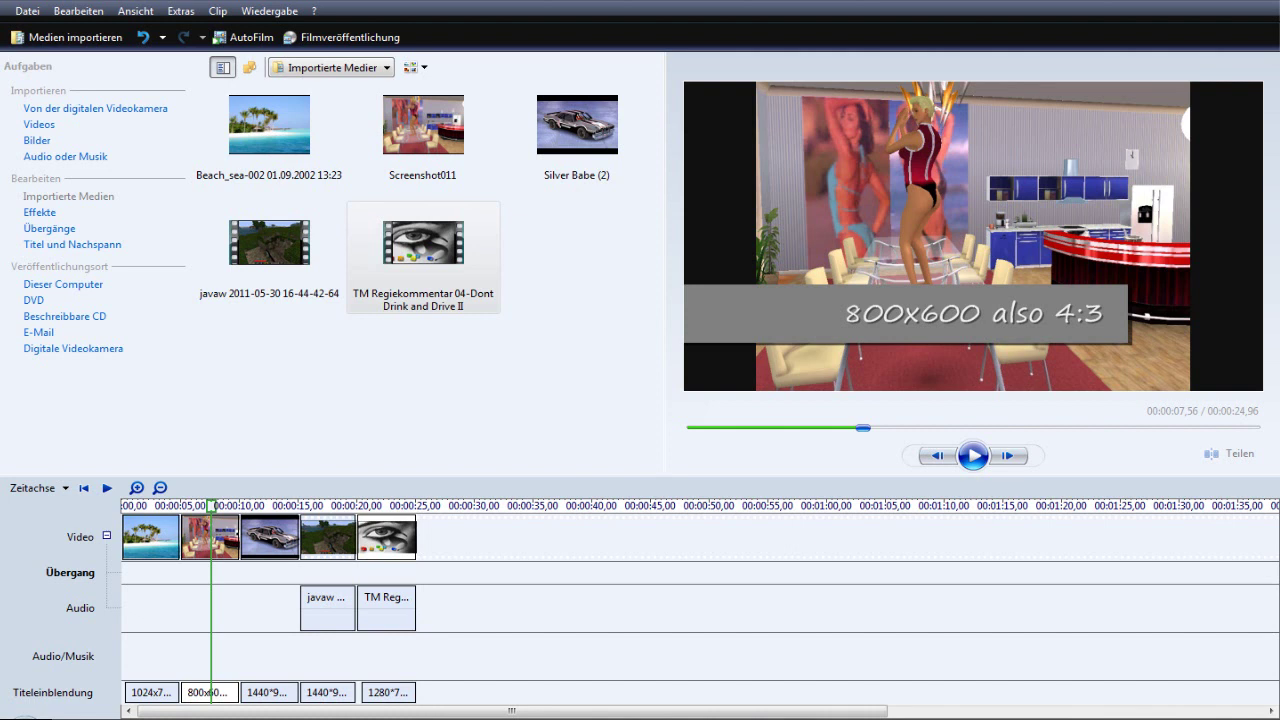
{"action": "left_click", "coordinate": [272, 537]}
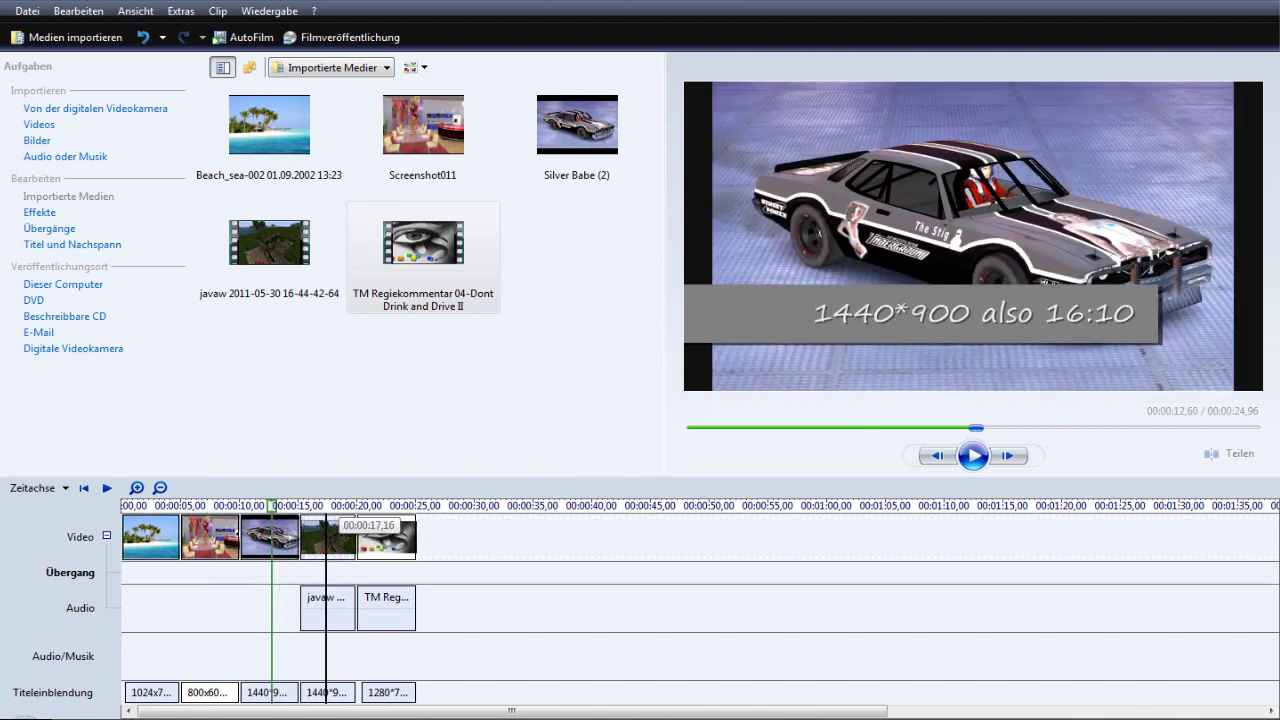
{"action": "left_click", "coordinate": [326, 530]}
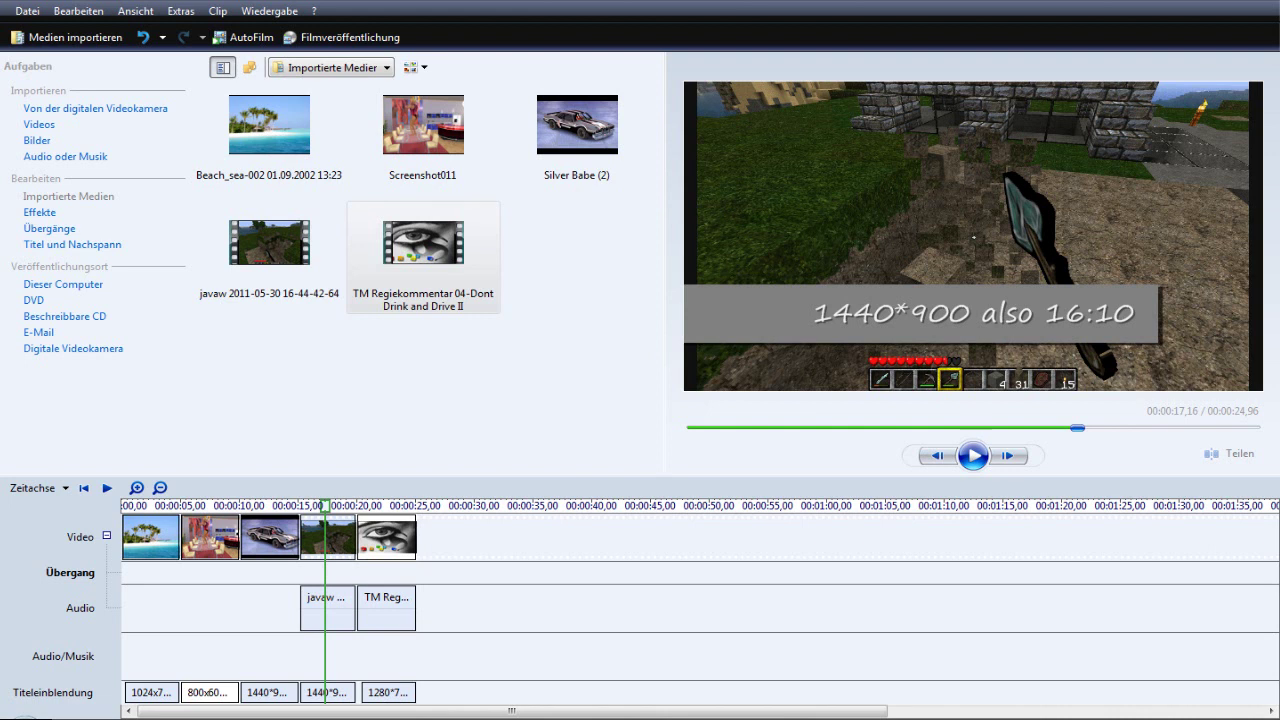
{"action": "left_click", "coordinate": [204, 507]}
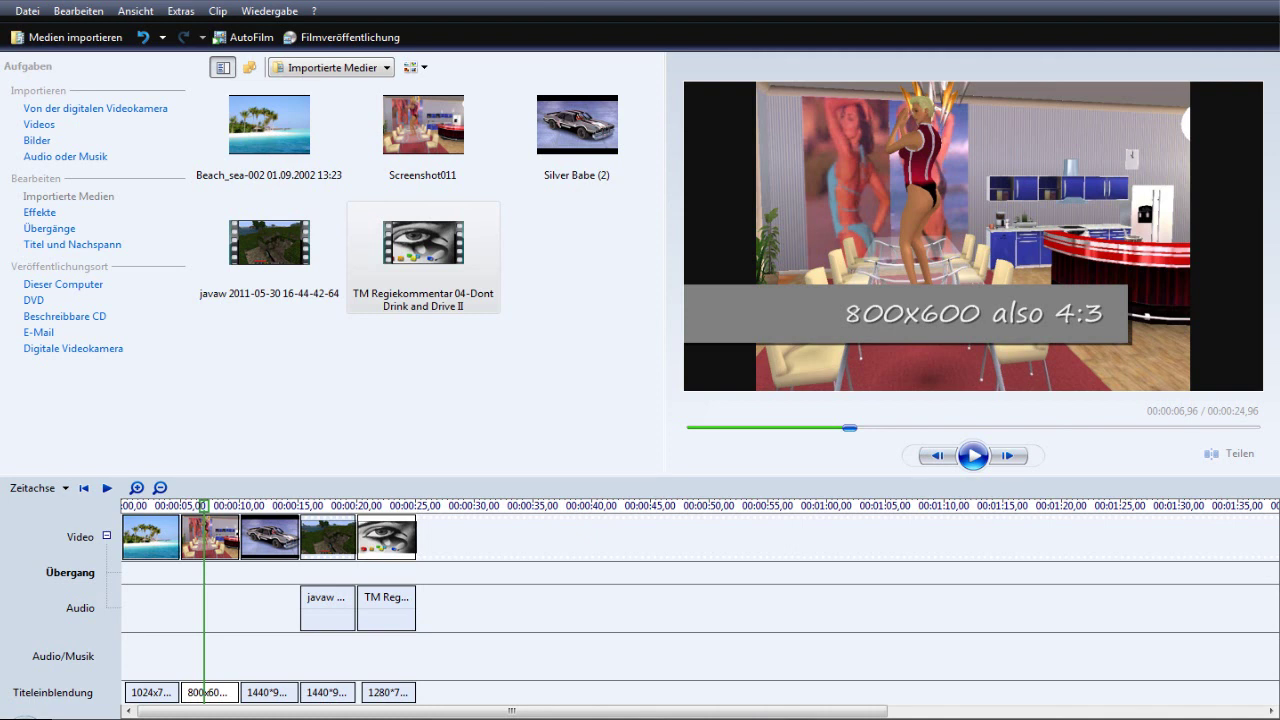
{"action": "left_click", "coordinate": [273, 537]}
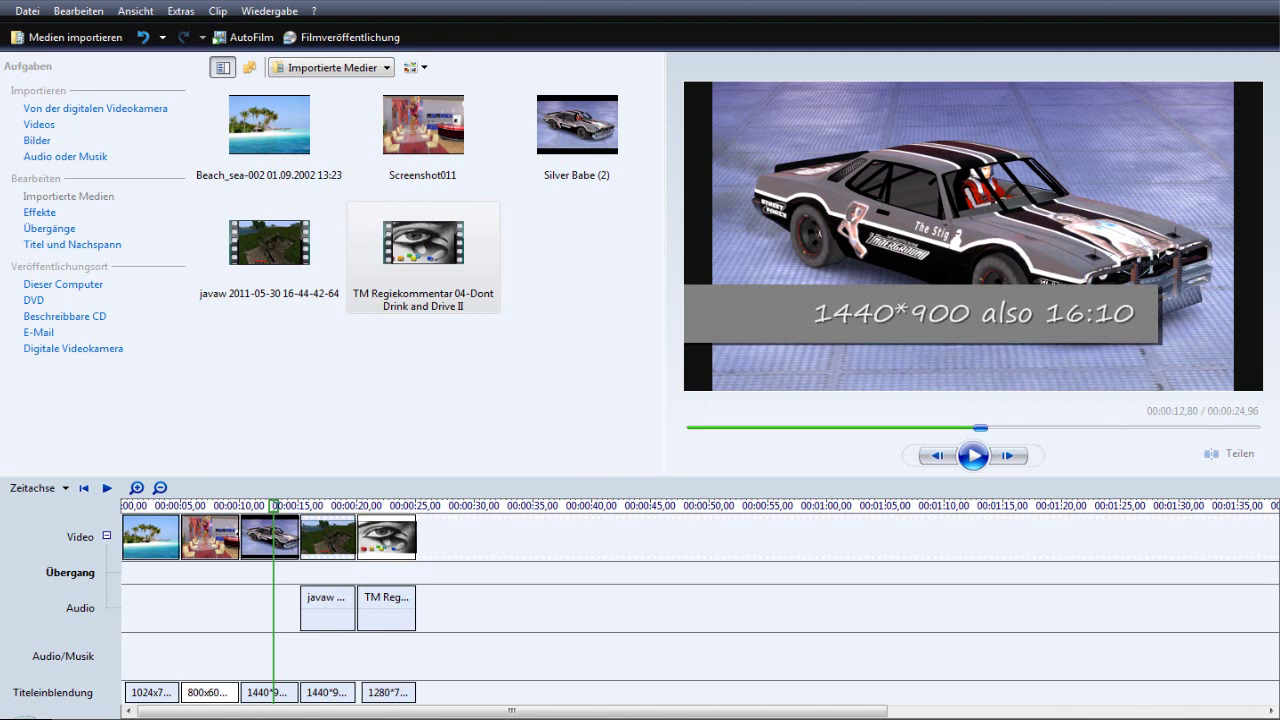
Step: Compare the 1280*720 video's framing with the gameplay clip, the 800x600 picture and the car picture in the preview
{"action": "left_click", "coordinate": [372, 528]}
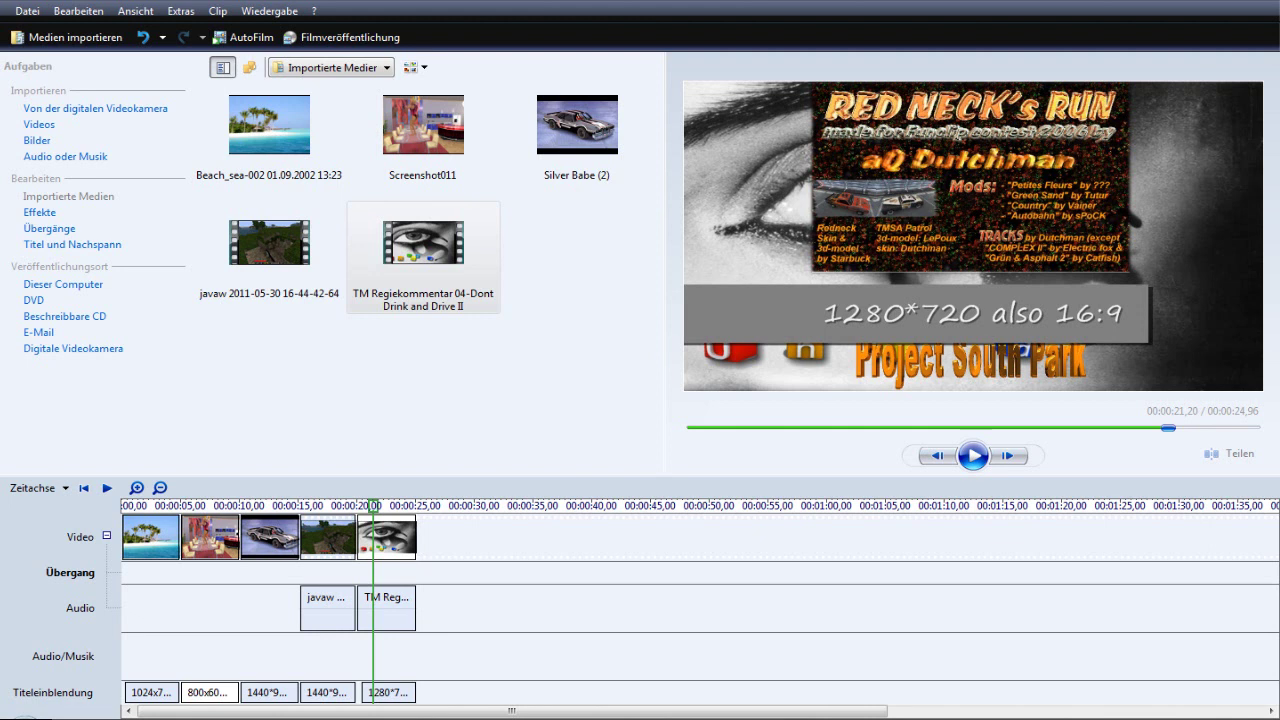
{"action": "left_click", "coordinate": [328, 506]}
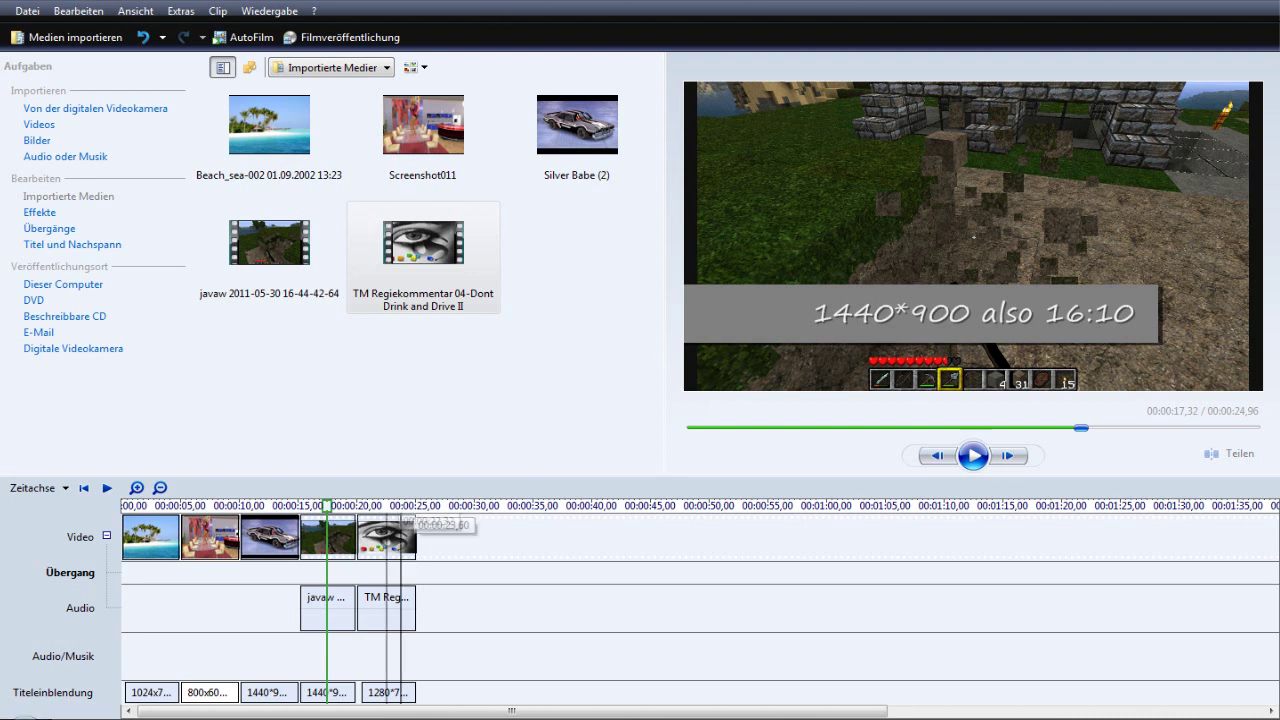
{"action": "left_click", "coordinate": [386, 506]}
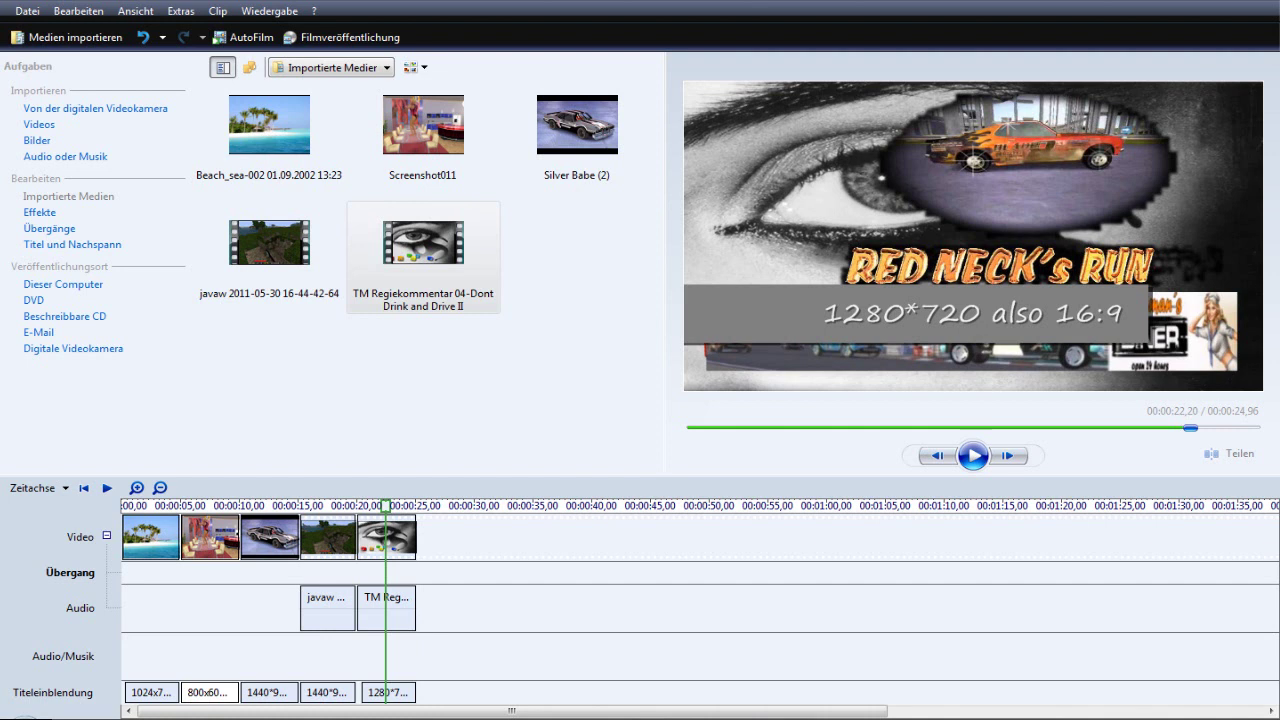
{"action": "left_click_drag", "start_coordinate": [385, 506], "coordinate": [172, 506]}
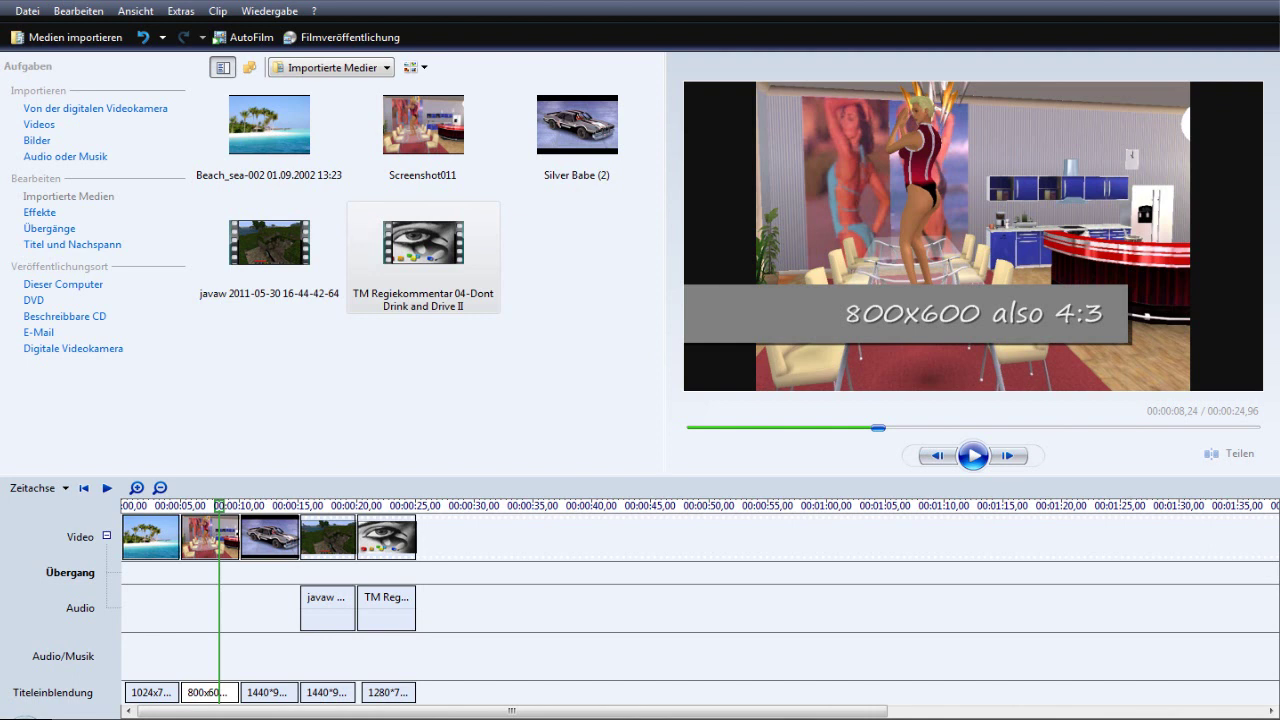
{"action": "left_click", "coordinate": [267, 506]}
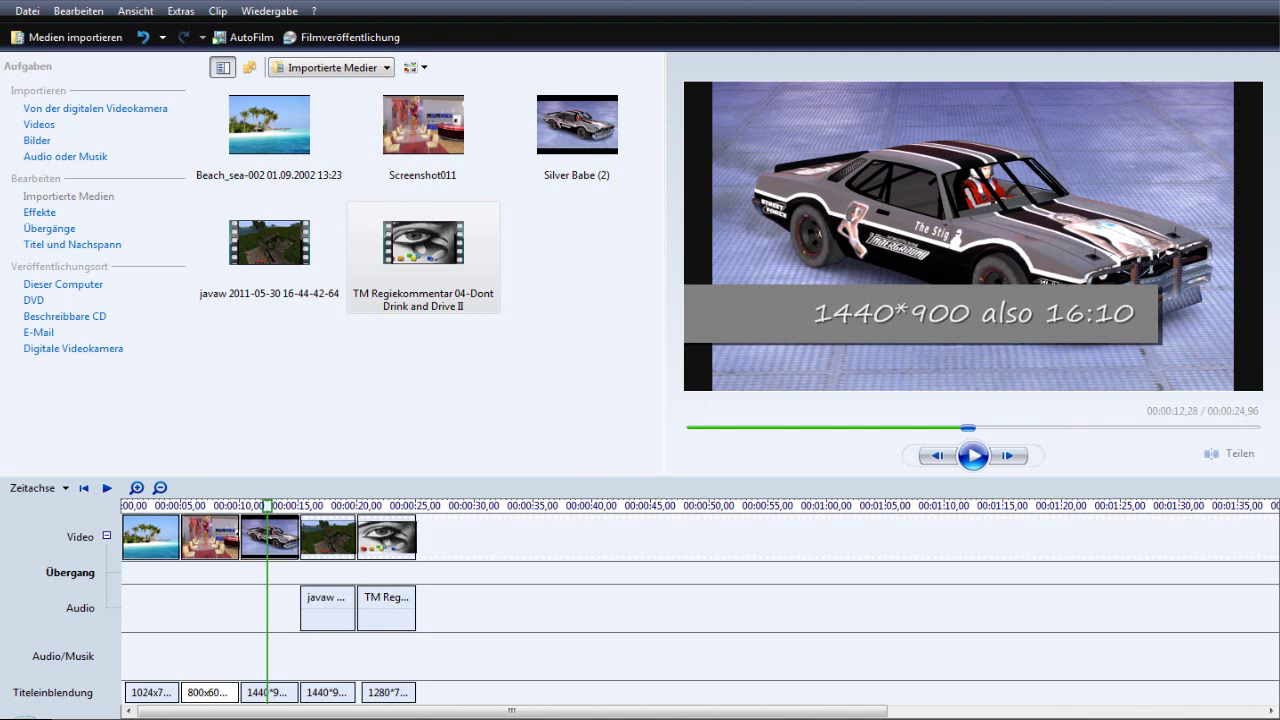
{"action": "left_click", "coordinate": [386, 506]}
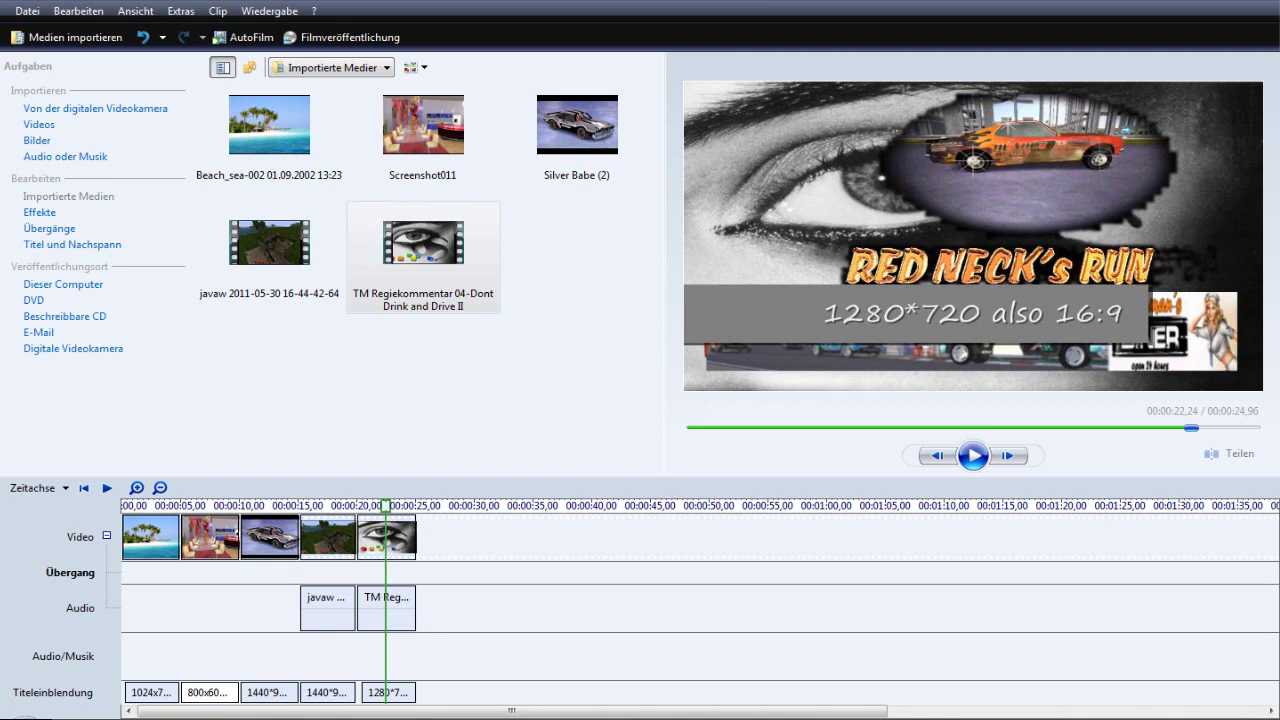
{"action": "left_click_drag", "start_coordinate": [386, 537], "coordinate": [324, 537]}
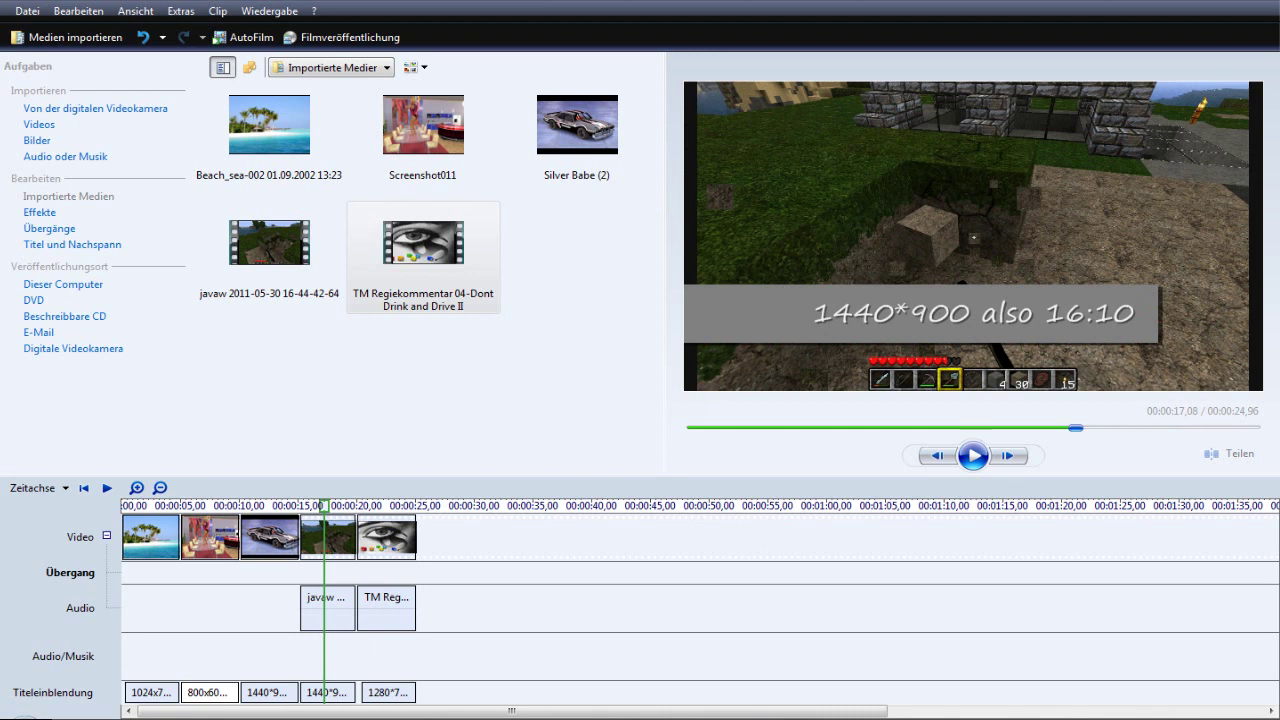